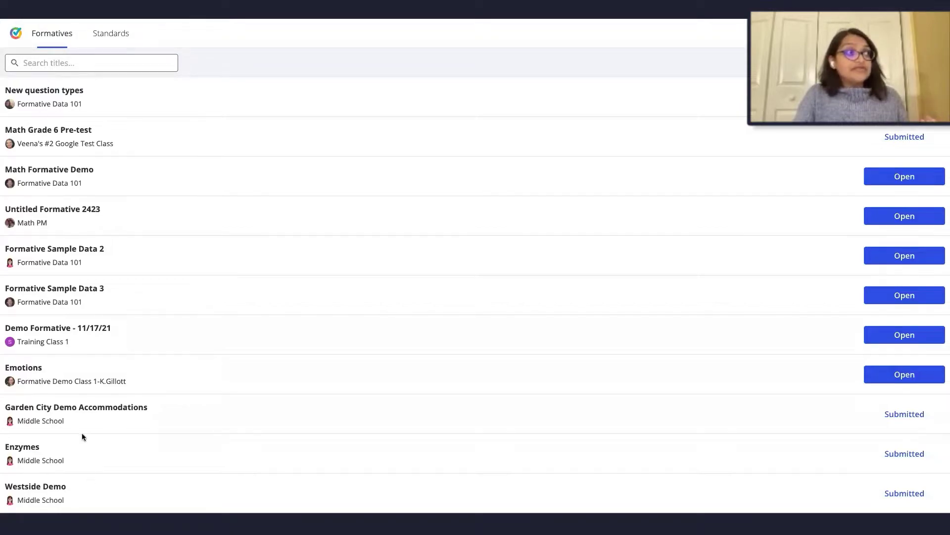
Review the student's standards data for the last half year, and return to the formatives list
{"action": "left_click", "coordinate": [109, 38]}
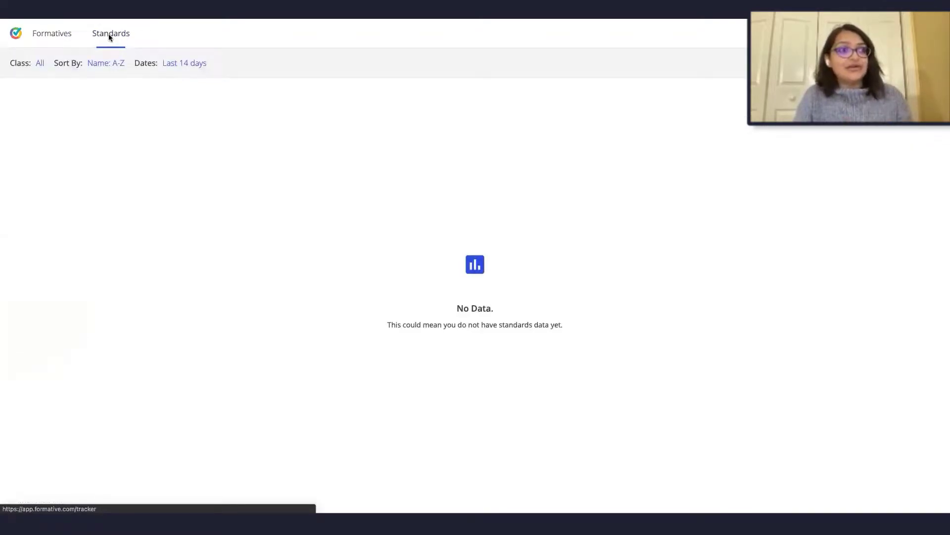
{"action": "left_click", "coordinate": [192, 65]}
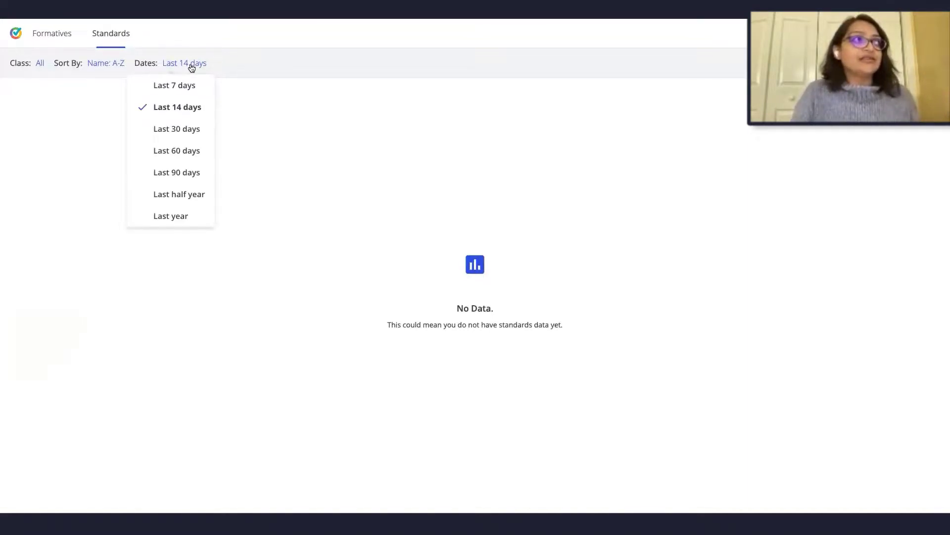
{"action": "left_click", "coordinate": [181, 198]}
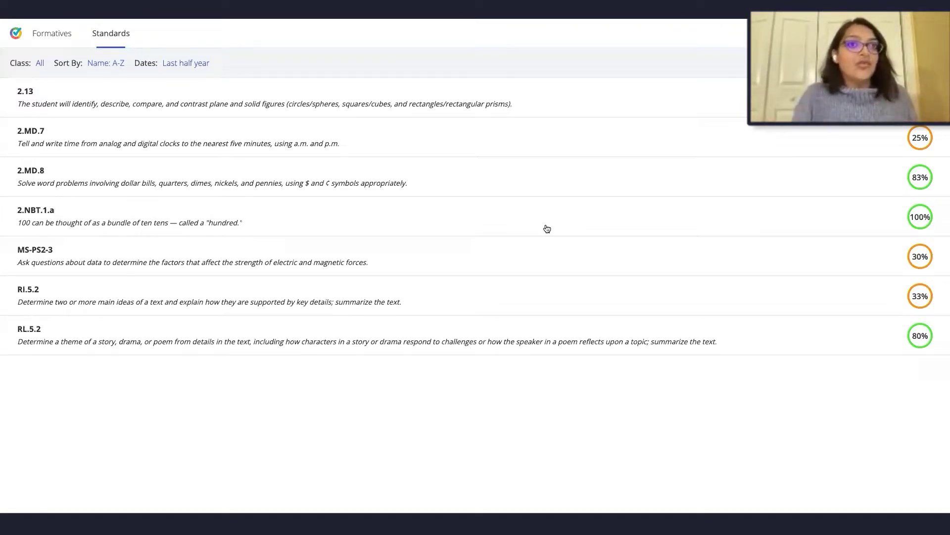
{"action": "left_click", "coordinate": [64, 37]}
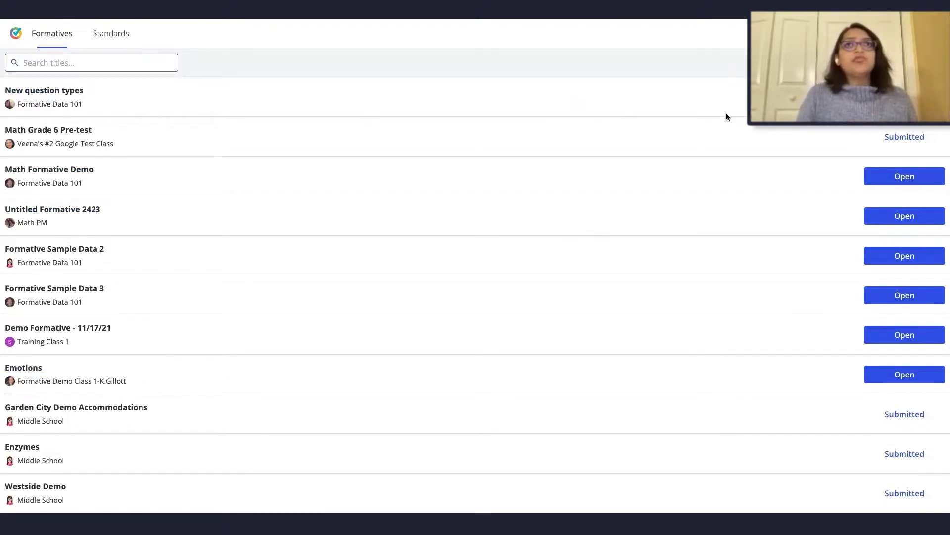
Filter the formatives list to the #2 Google Test Class, and reset the filter to all classes
{"action": "left_click", "coordinate": [69, 62]}
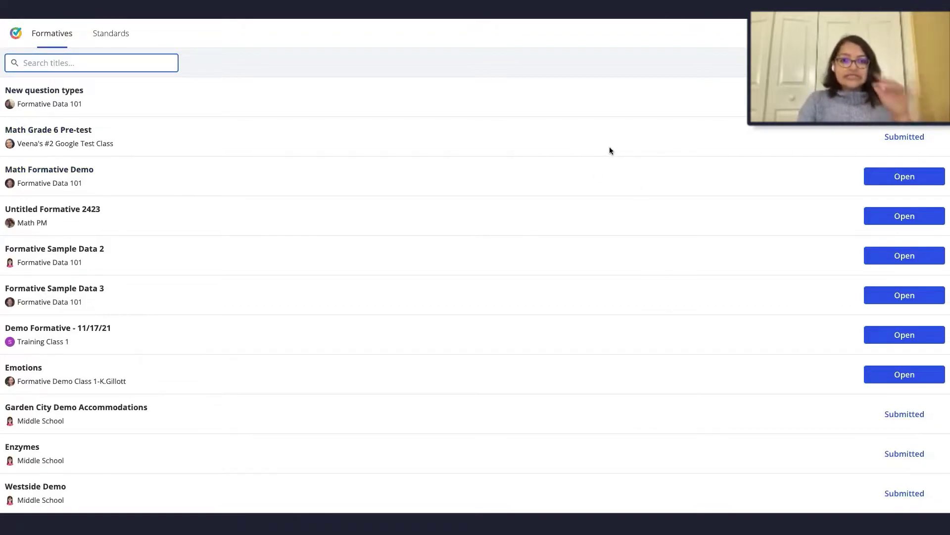
{"action": "left_click", "coordinate": [842, 63]}
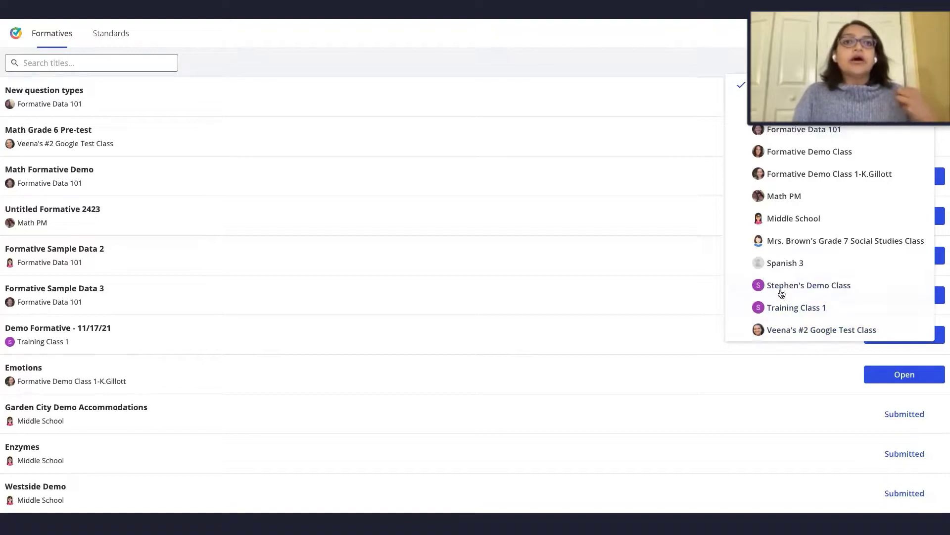
{"action": "left_click", "coordinate": [789, 328]}
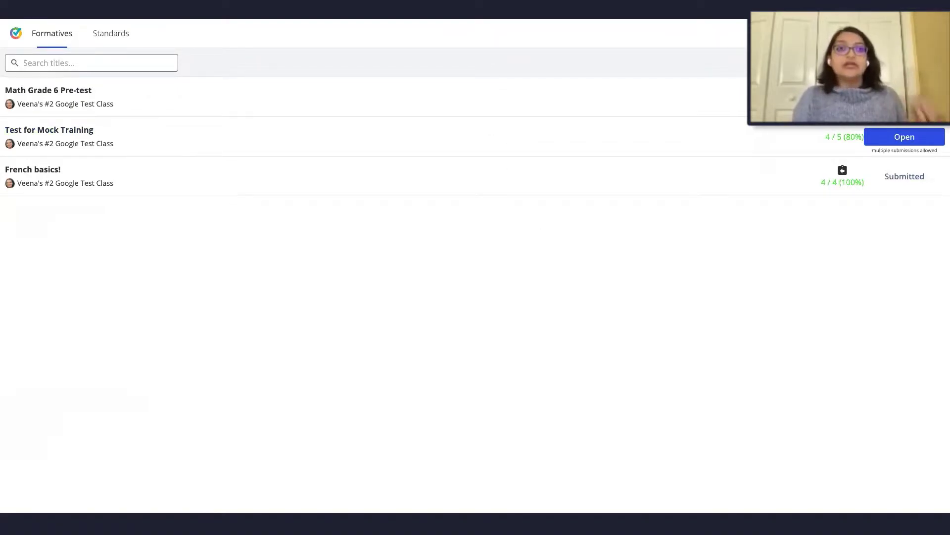
{"action": "left_click", "coordinate": [842, 63]}
{"action": "left_click", "coordinate": [732, 82]}
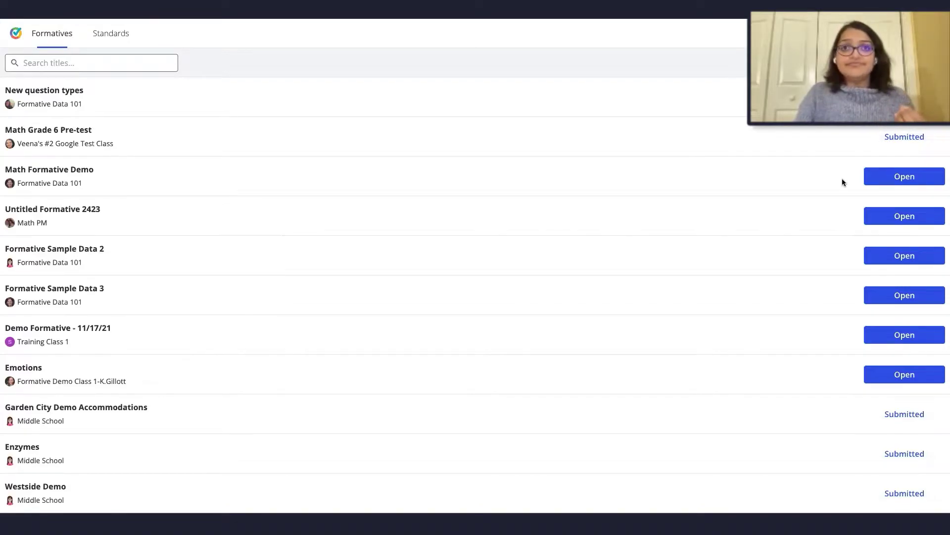
Look through the assigned formatives and their submission statuses, and open Demo Formative - 11/17/21
{"action": "scroll", "coordinate": [849, 181], "scroll_direction": "down", "scroll_amount": 12}
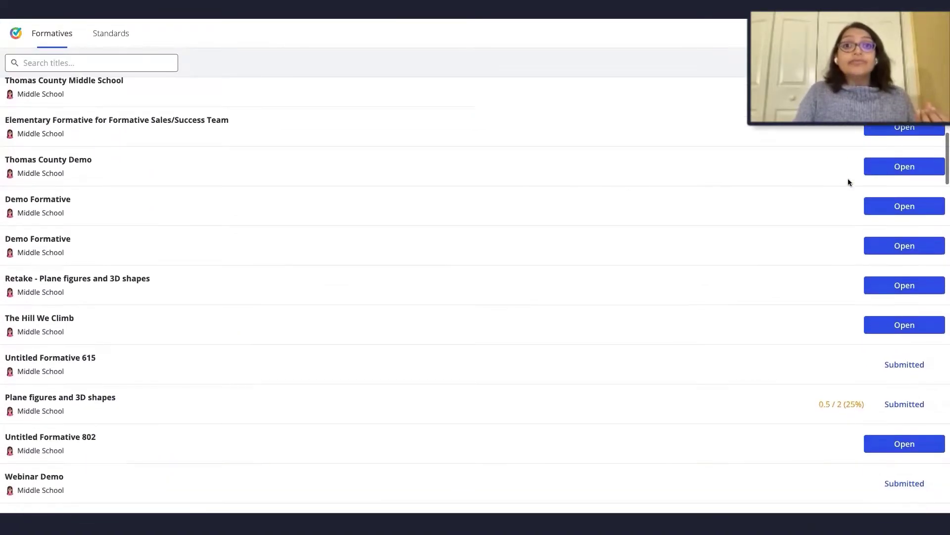
{"action": "scroll", "coordinate": [849, 182], "scroll_direction": "down", "scroll_amount": 6}
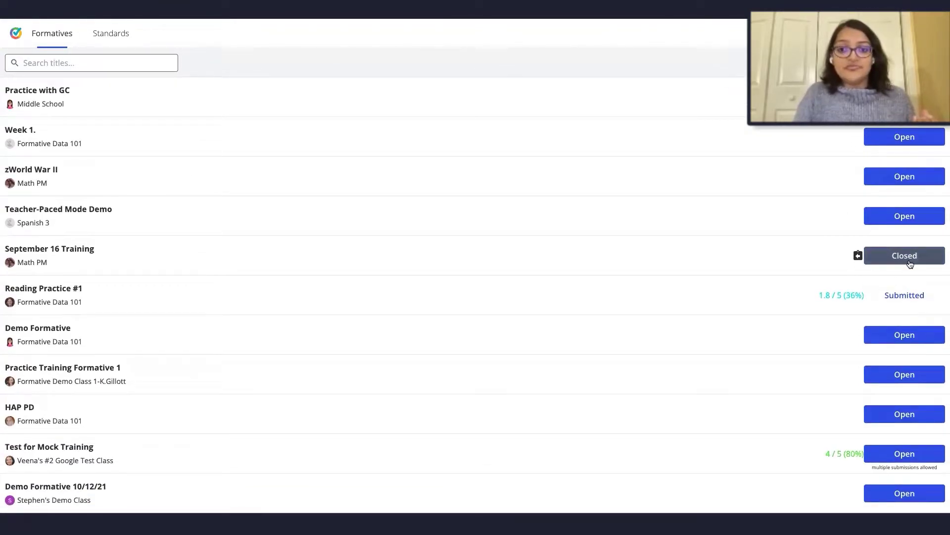
{"action": "scroll", "coordinate": [649, 254], "scroll_direction": "up", "scroll_amount": 10}
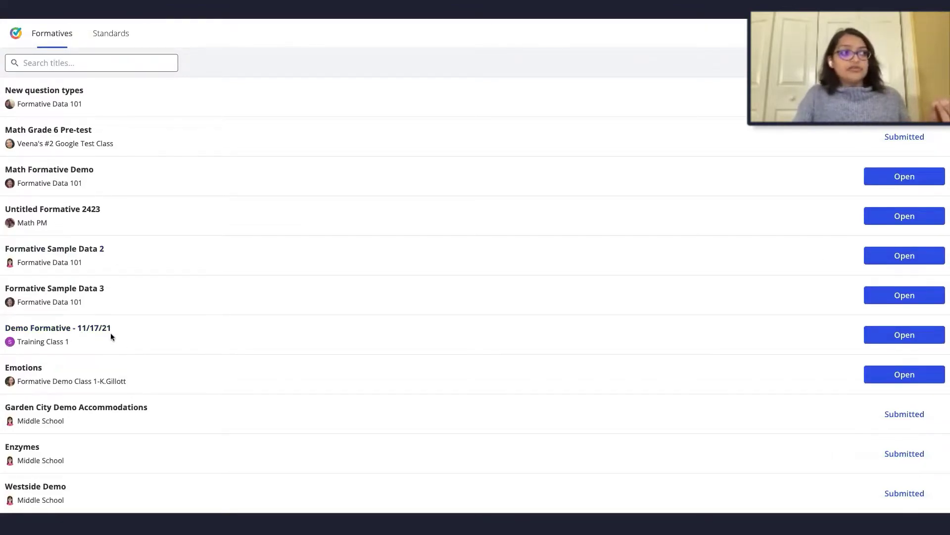
{"action": "left_click", "coordinate": [905, 336]}
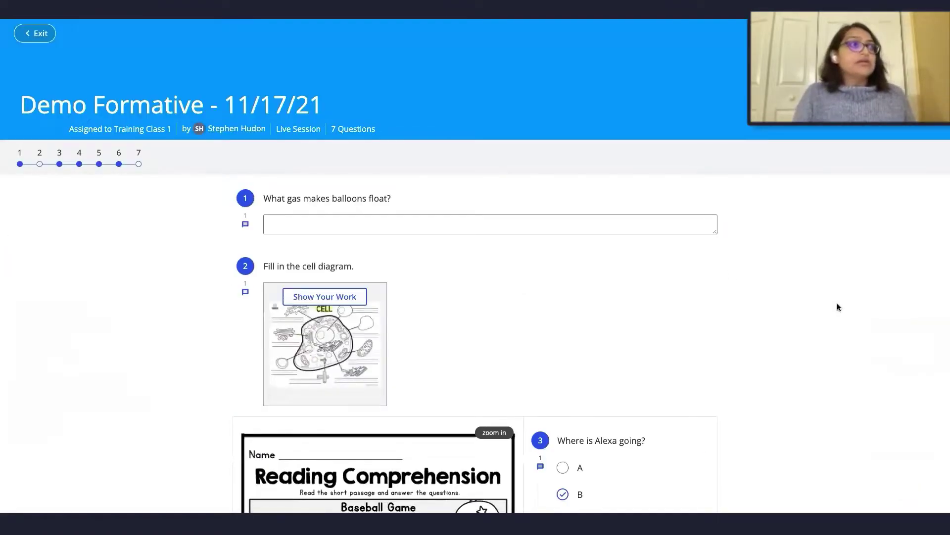
Enter the trial text "bhjblfhj" as the answer to question 1 about balloon gas, and clear it
{"action": "left_click", "coordinate": [531, 230]}
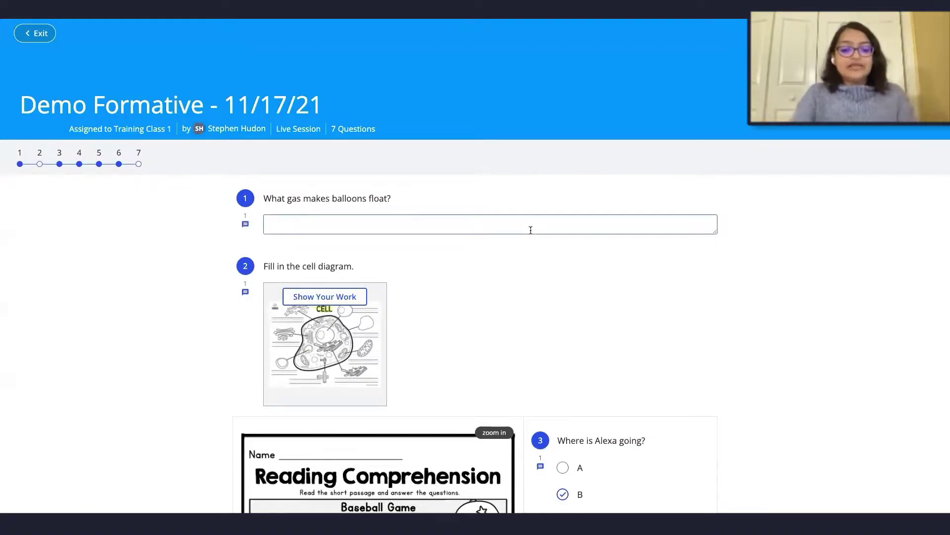
{"action": "type", "text": "bhjblfhj"}
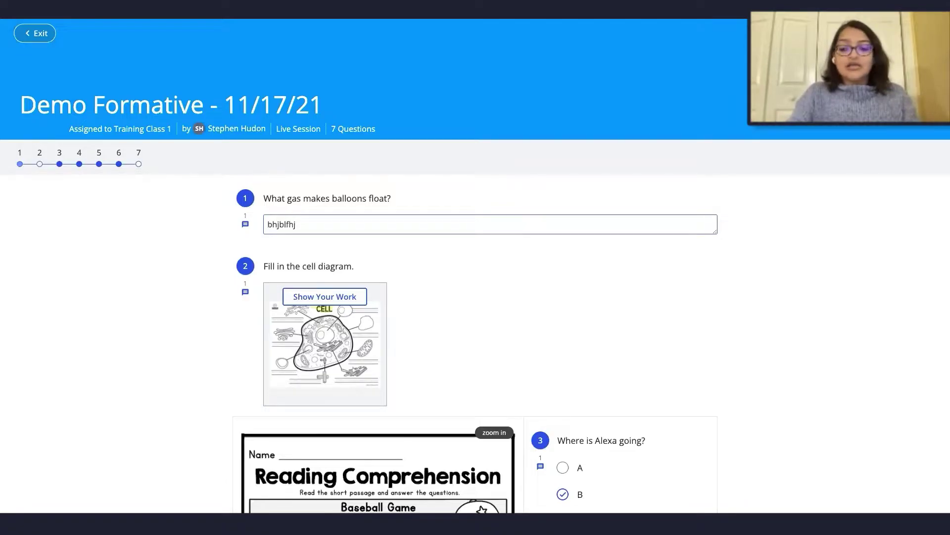
{"action": "key", "text": "BackSpace"}
{"action": "key", "text": "BackSpace"}
{"action": "key", "text": "BackSpace"}
{"action": "key", "text": "BackSpace"}
{"action": "key", "text": "BackSpace"}
{"action": "key", "text": "BackSpace"}
{"action": "key", "text": "BackSpace"}
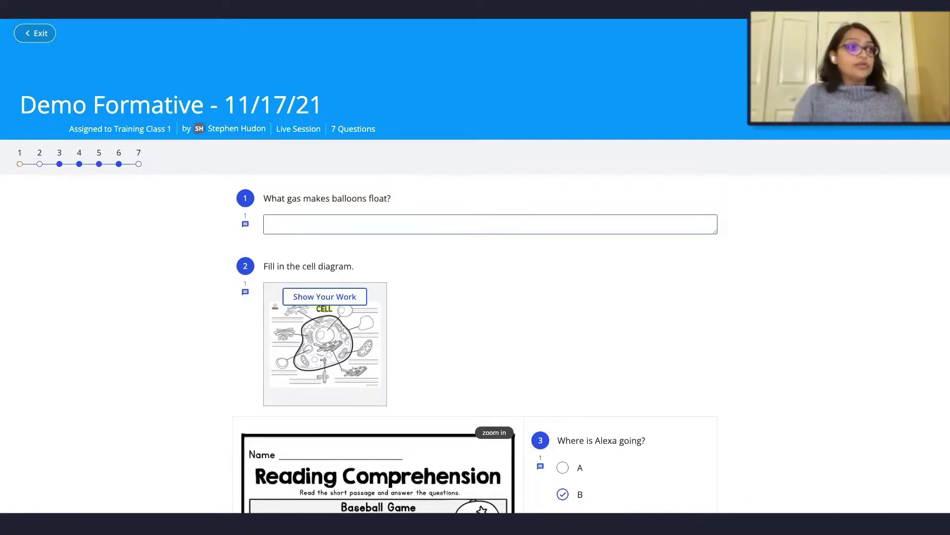
Try another answer option for question 3, and reselect answer B
{"action": "scroll", "coordinate": [529, 319], "scroll_direction": "down", "scroll_amount": 5}
{"action": "left_click", "coordinate": [563, 276]}
{"action": "left_click", "coordinate": [563, 248]}
Review the remaining questions and the submission area of the demo formative, and exit it without submitting
{"action": "scroll", "coordinate": [562, 248], "scroll_direction": "down", "scroll_amount": 6}
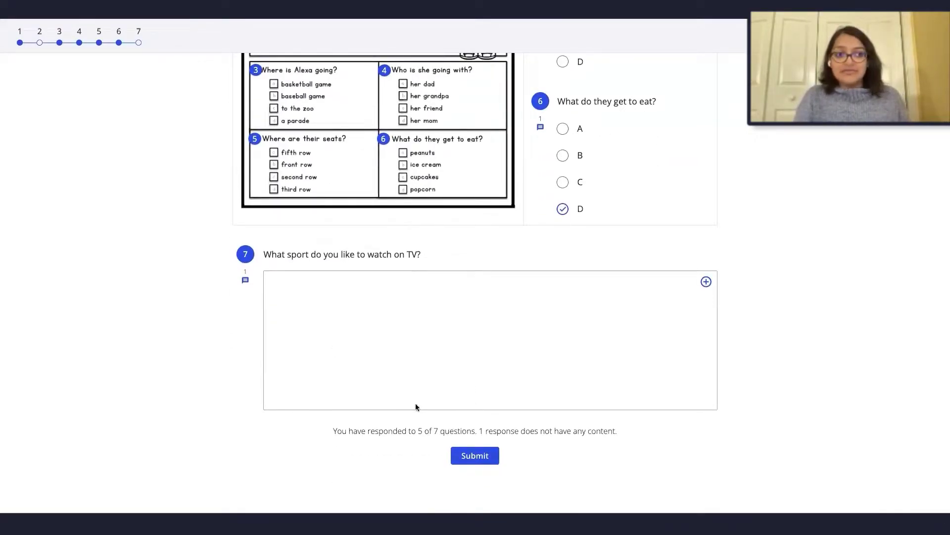
{"action": "scroll", "coordinate": [492, 312], "scroll_direction": "up", "scroll_amount": 10}
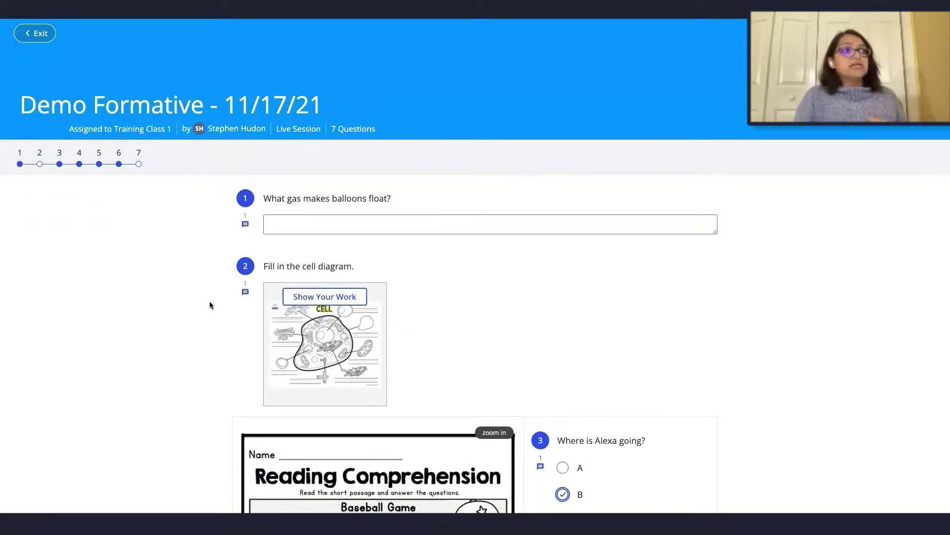
{"action": "left_click", "coordinate": [41, 38]}
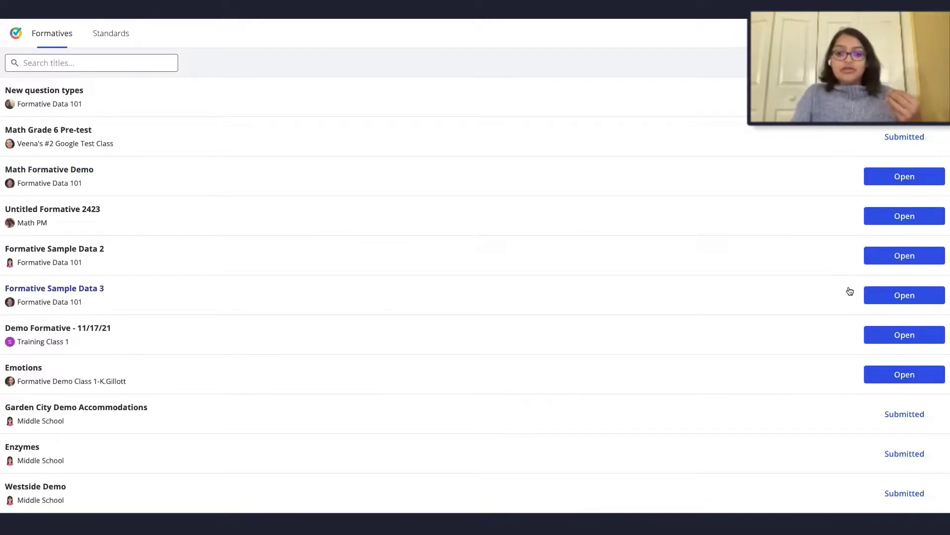
Open the submitted Garden City Demo Accommodations formative and review the student's responses
{"action": "scroll", "coordinate": [849, 290], "scroll_direction": "down", "scroll_amount": 2}
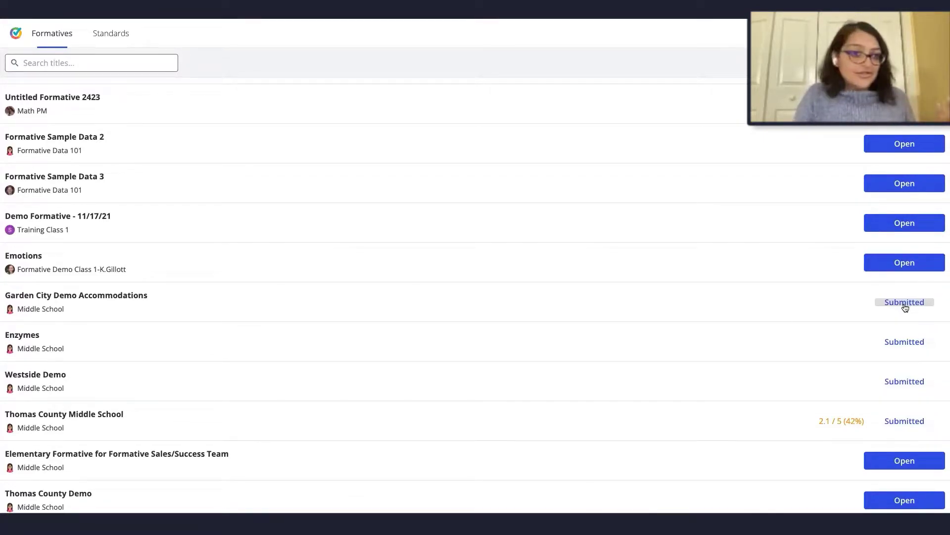
{"action": "left_click", "coordinate": [905, 302]}
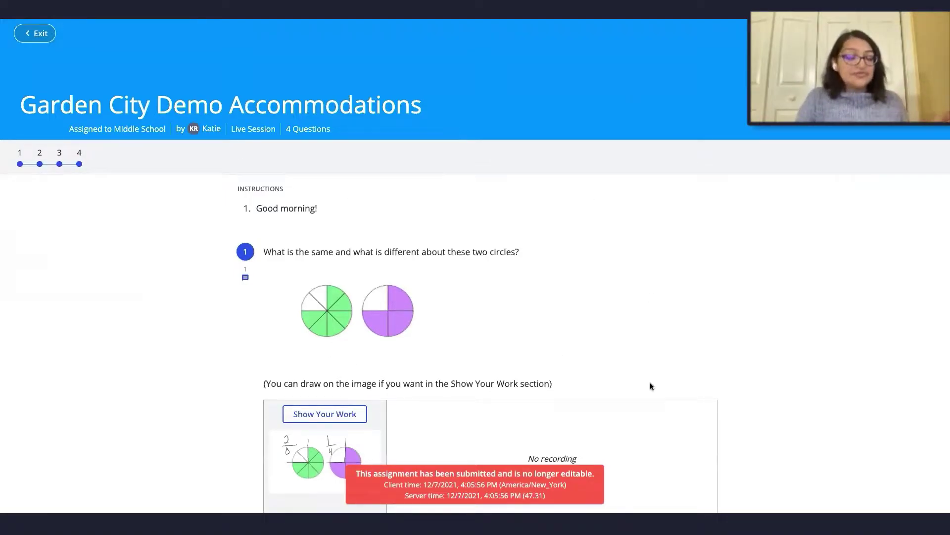
{"action": "scroll", "coordinate": [521, 322], "scroll_direction": "down", "scroll_amount": 6}
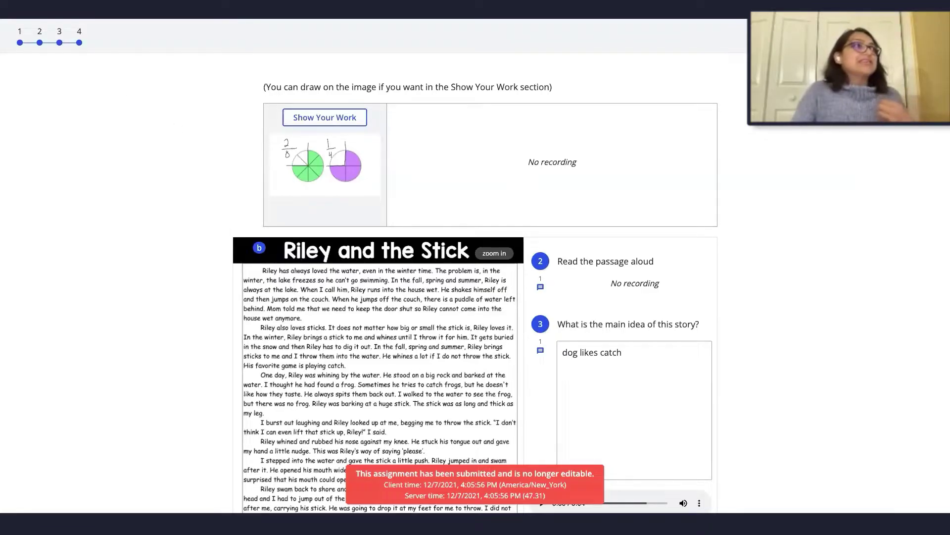
Arrange the teacher's Student Experience Webinar 12/7/21 window side by side with the student's formative window in split screen
{"action": "key", "text": "ctrl+super+f"}
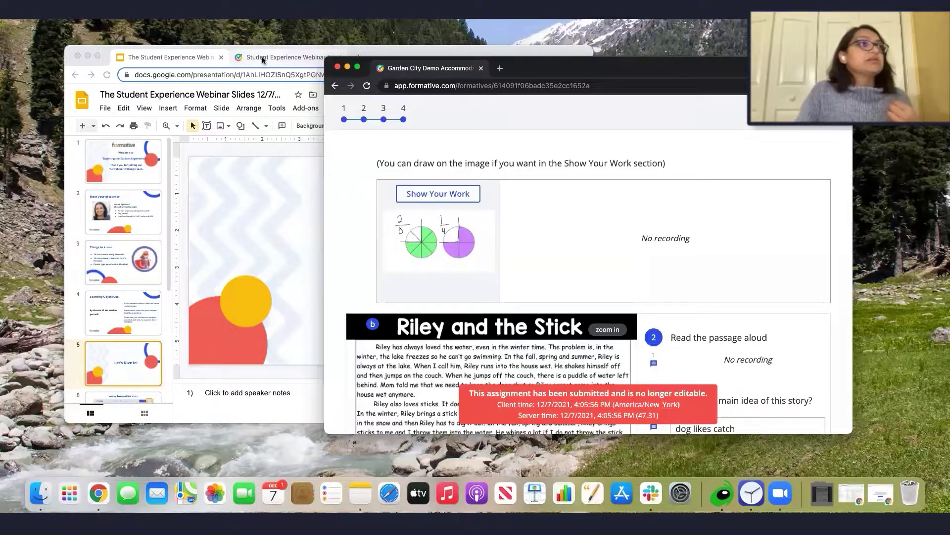
{"action": "left_click", "coordinate": [262, 57]}
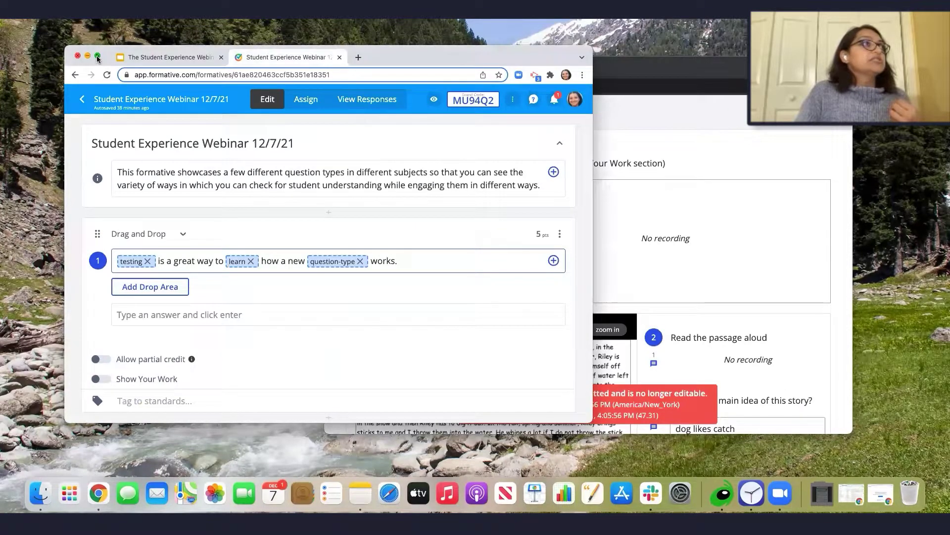
{"action": "left_click", "coordinate": [358, 58]}
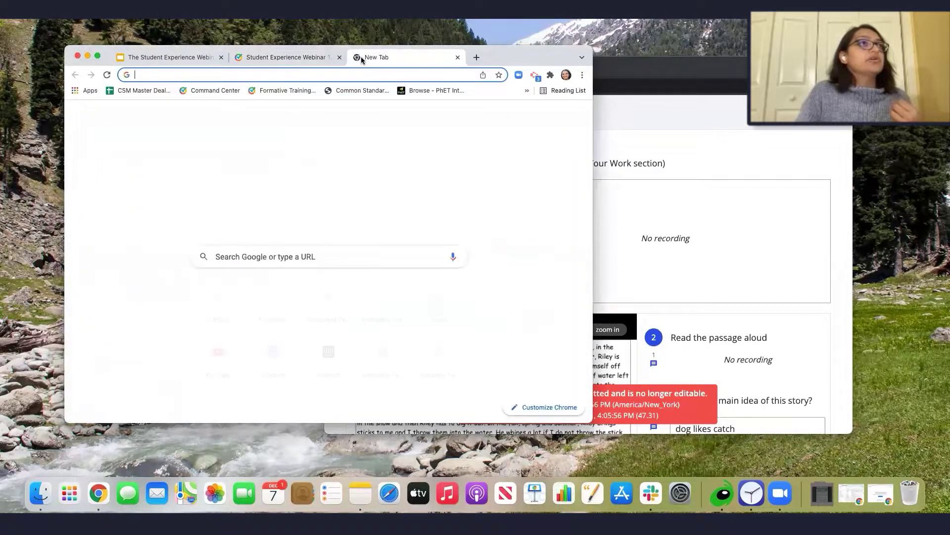
{"action": "left_click", "coordinate": [458, 58]}
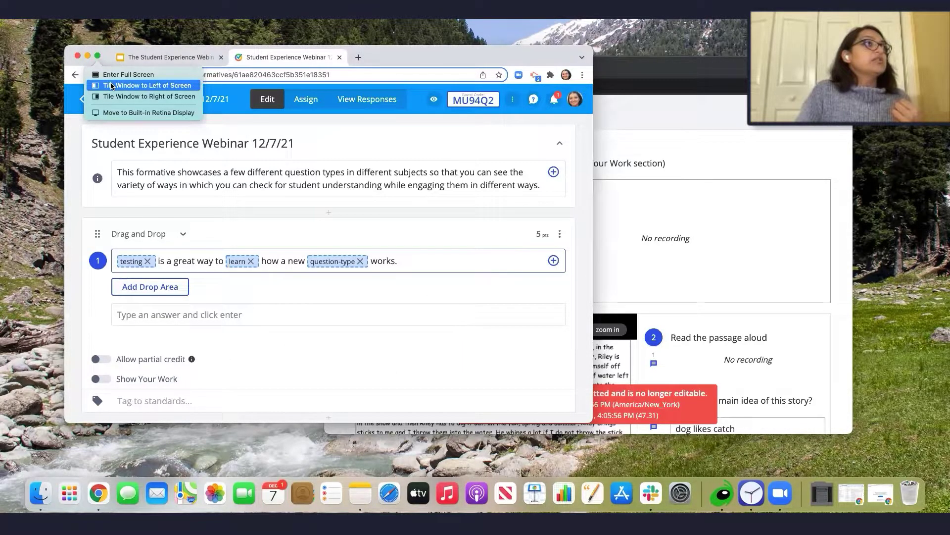
{"action": "left_click", "coordinate": [111, 84]}
{"action": "left_click", "coordinate": [723, 95]}
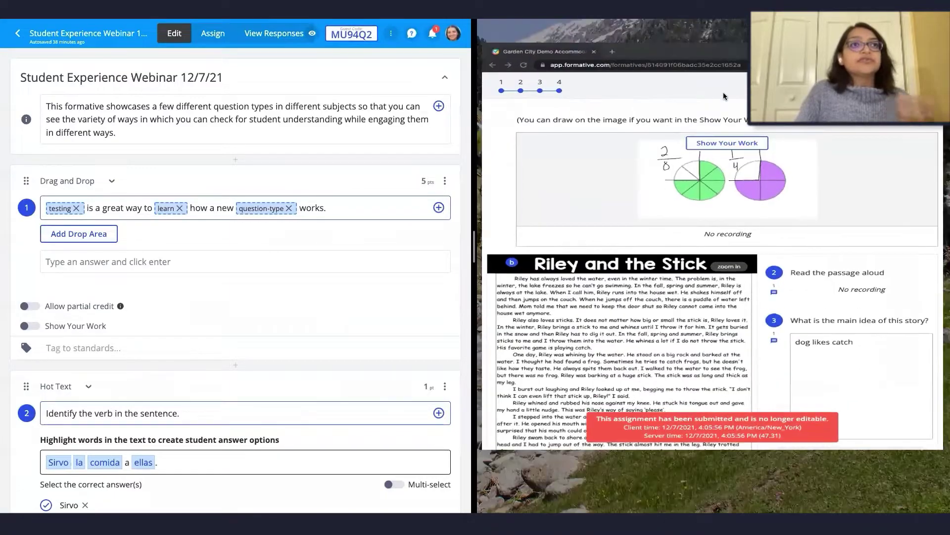
{"action": "scroll", "coordinate": [581, 188], "scroll_direction": "up", "scroll_amount": 6}
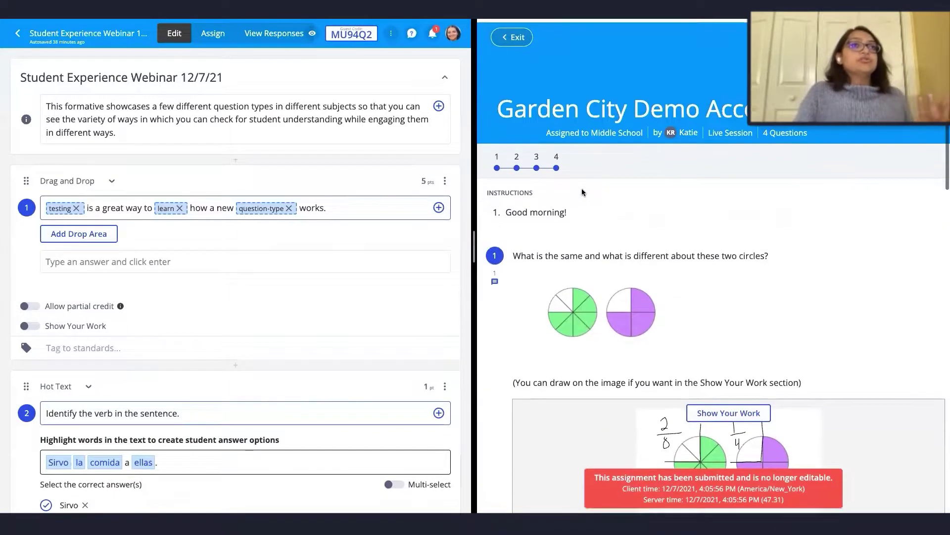
Choose the fake elementary class as the assignment target for the webinar formative, and expand the optional settings
{"action": "left_click", "coordinate": [213, 35]}
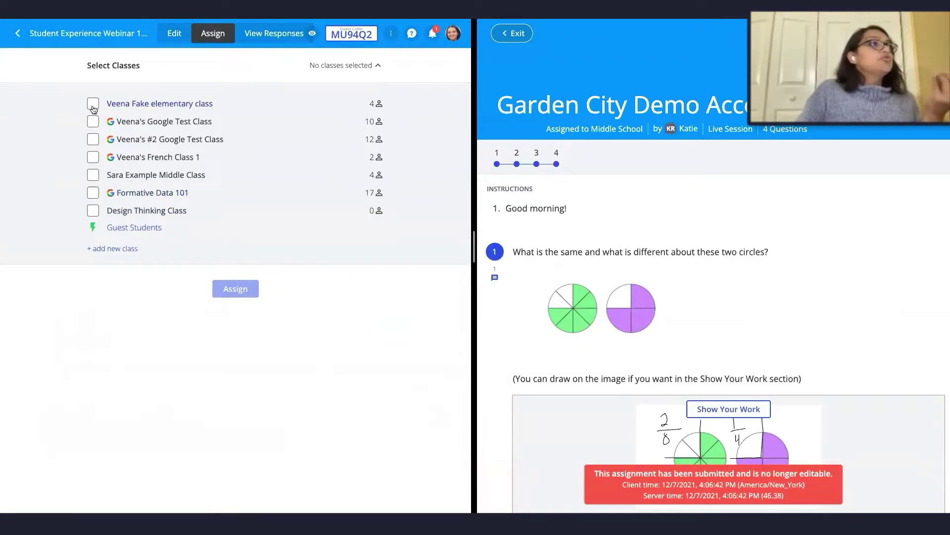
{"action": "left_click", "coordinate": [93, 105]}
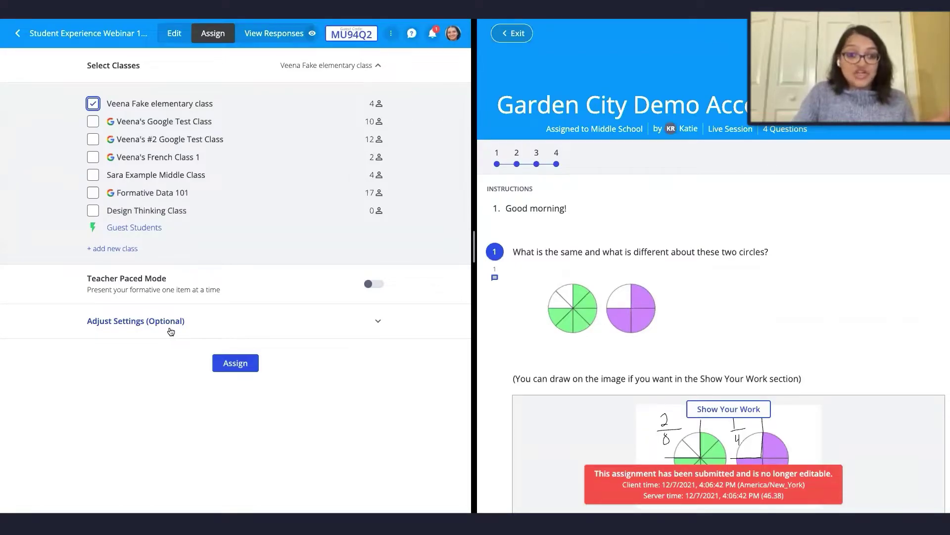
{"action": "left_click", "coordinate": [380, 323]}
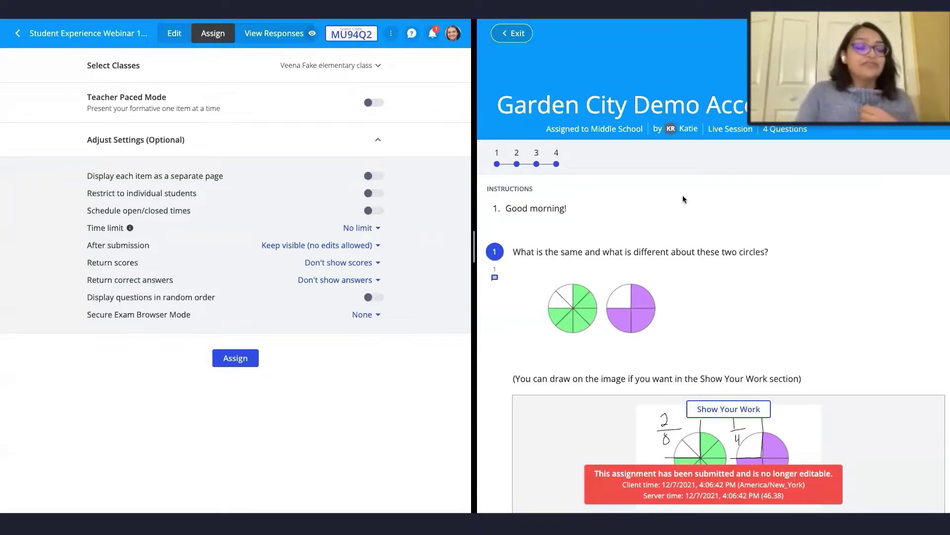
Leave the Garden City formative in the student view and open the submitted Math Grade 6 Pre-test
{"action": "left_click", "coordinate": [495, 33]}
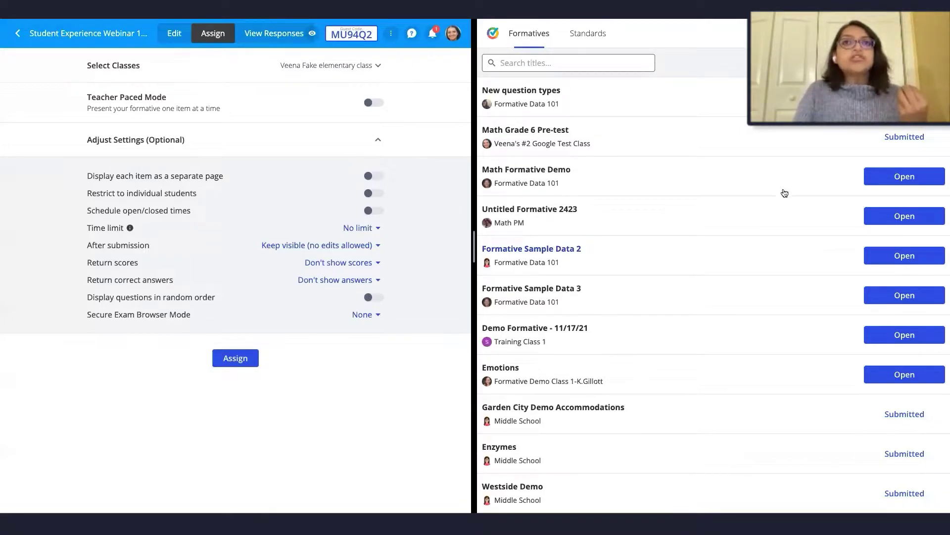
{"action": "left_click", "coordinate": [905, 137]}
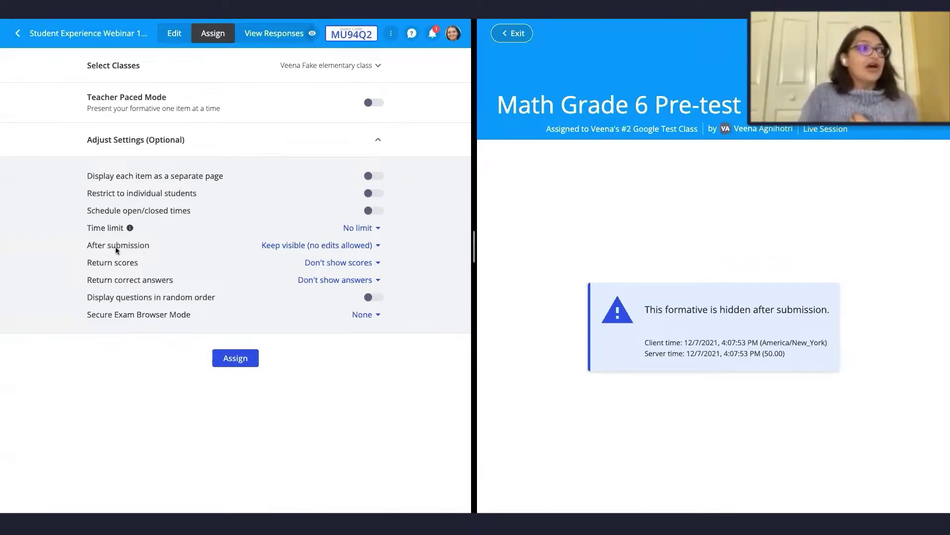
Set the webinar formative's after-submission behaviour to Make hidden, and return the student view to the formatives list
{"action": "left_click", "coordinate": [379, 246]}
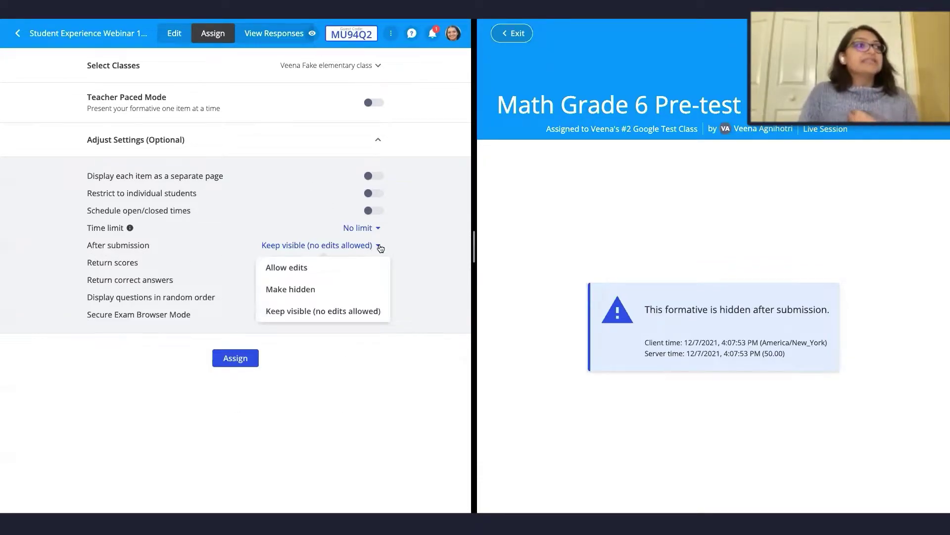
{"action": "left_click", "coordinate": [287, 290]}
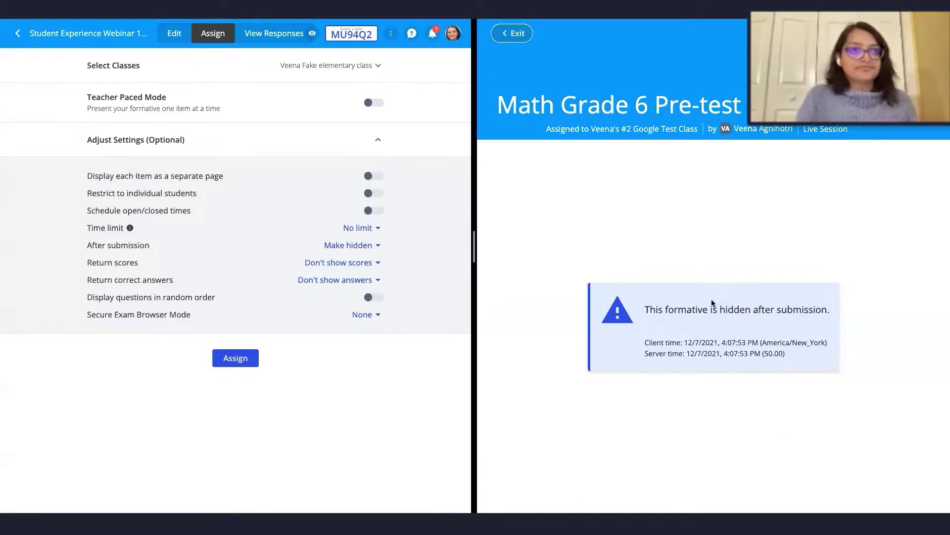
{"action": "left_click", "coordinate": [505, 34]}
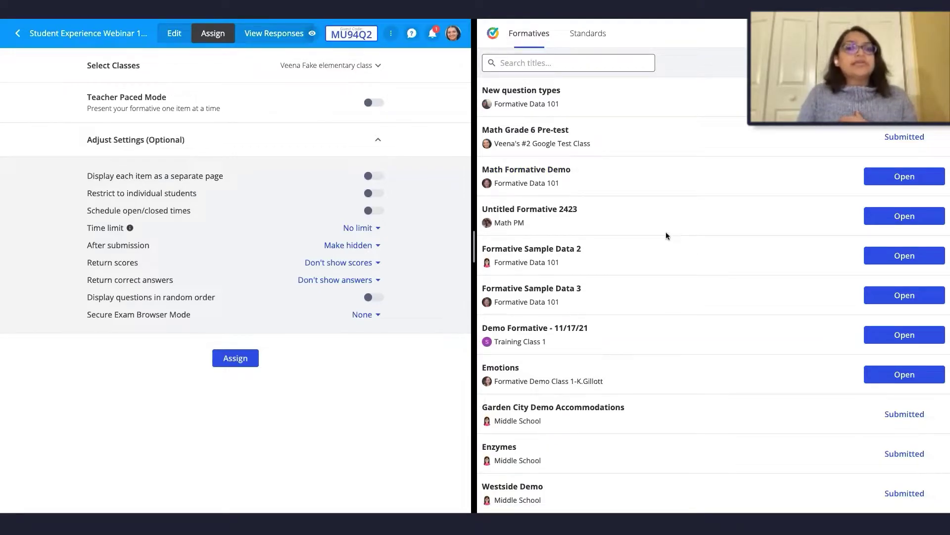
Filter the student's formatives list to the #2 Google Test Class, and view the teacher's available Return scores options
{"action": "left_click", "coordinate": [898, 63]}
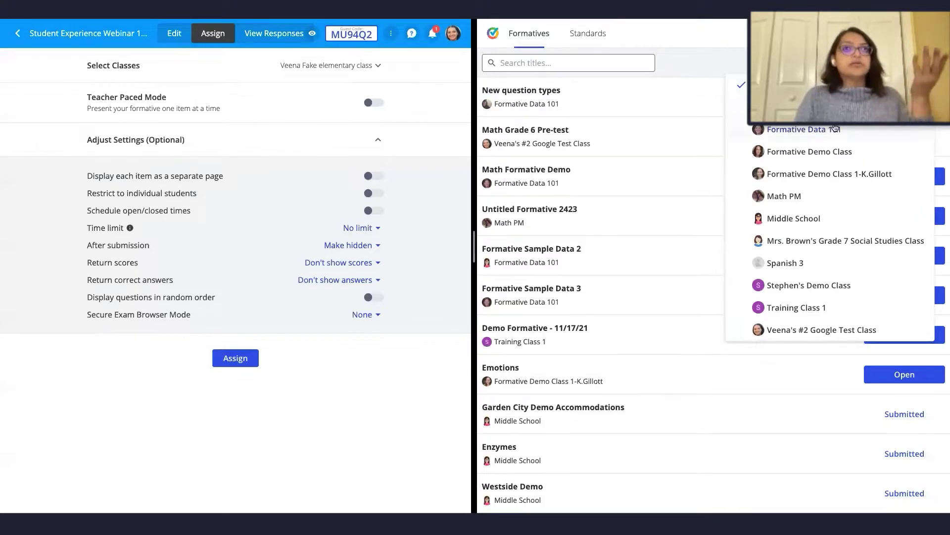
{"action": "left_click", "coordinate": [817, 331]}
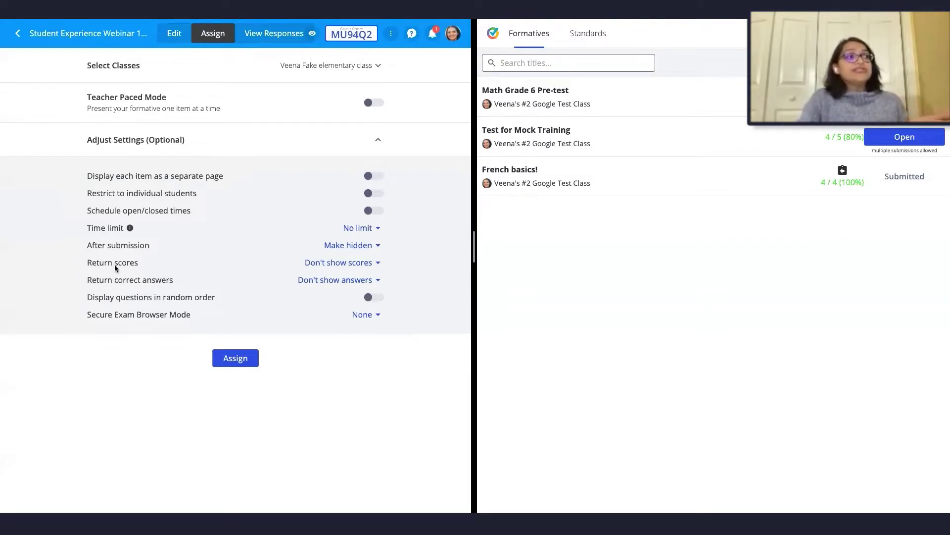
{"action": "left_click", "coordinate": [371, 265]}
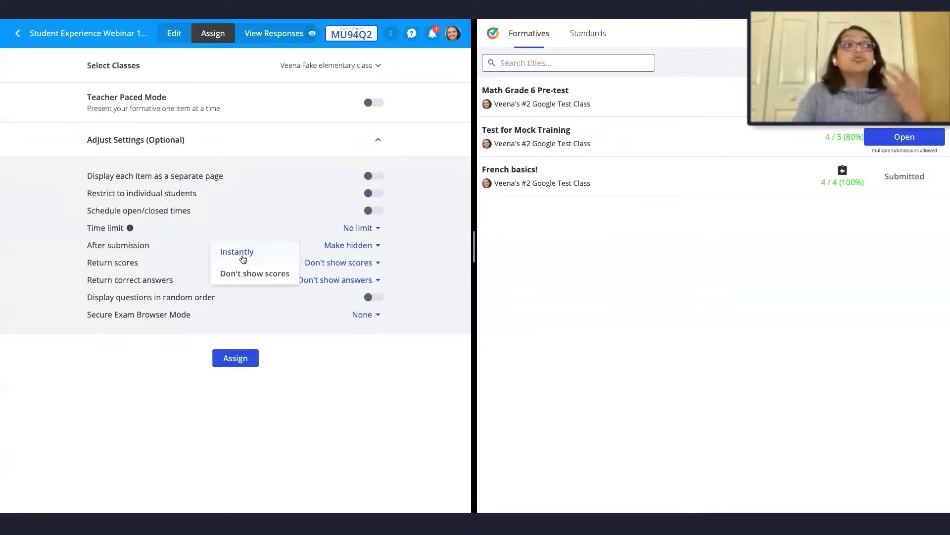
{"action": "left_click", "coordinate": [348, 352]}
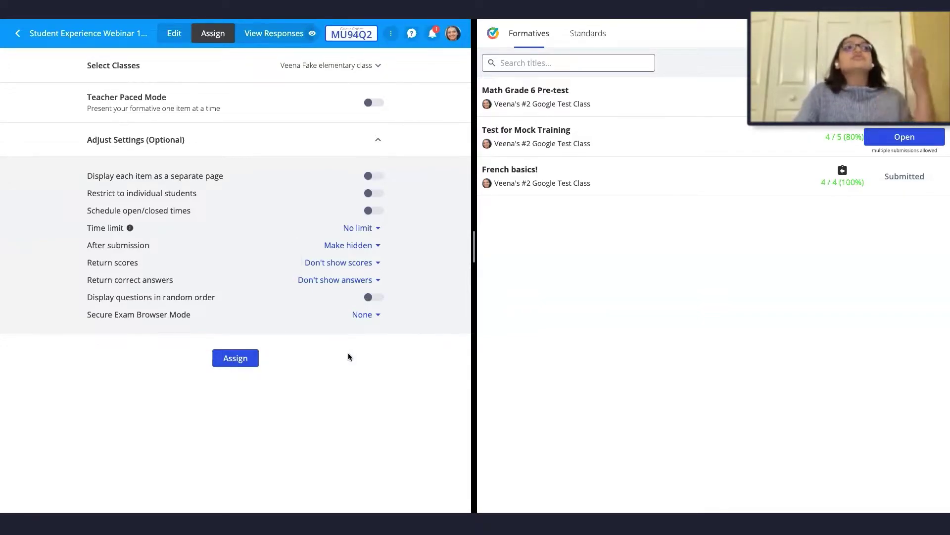
Open the submitted French basics! formative as the student and examine the returned scores and correct answers for the first questions
{"action": "left_click", "coordinate": [909, 177]}
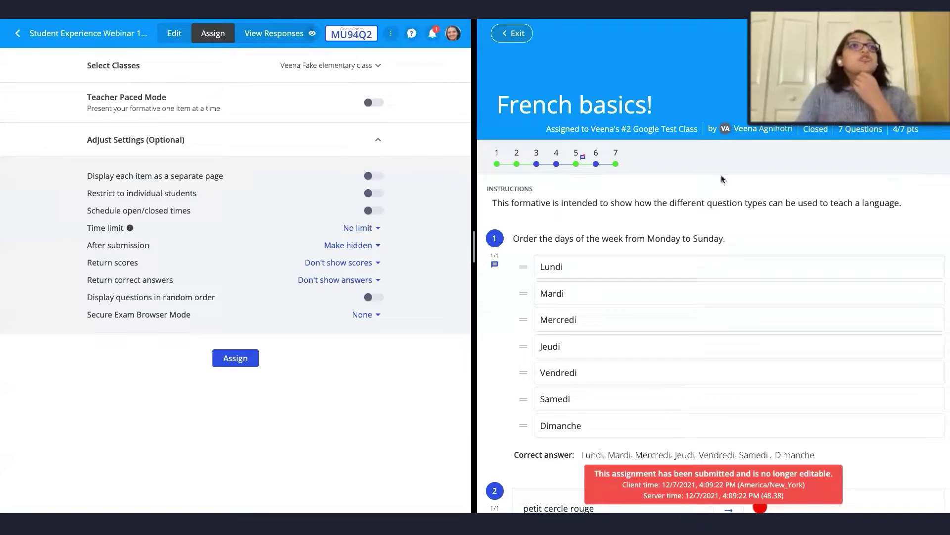
{"action": "scroll", "coordinate": [685, 200], "scroll_direction": "down", "scroll_amount": 1}
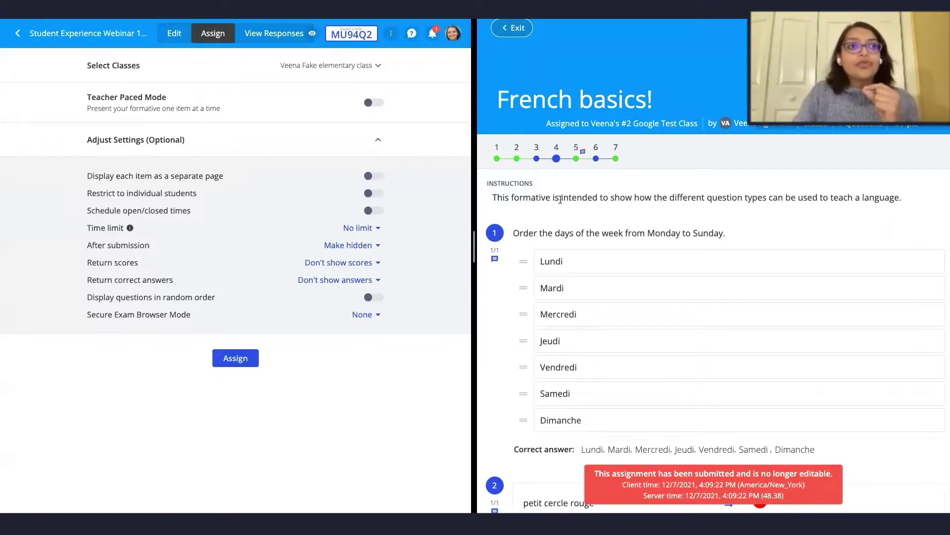
{"action": "scroll", "coordinate": [587, 265], "scroll_direction": "down", "scroll_amount": 5}
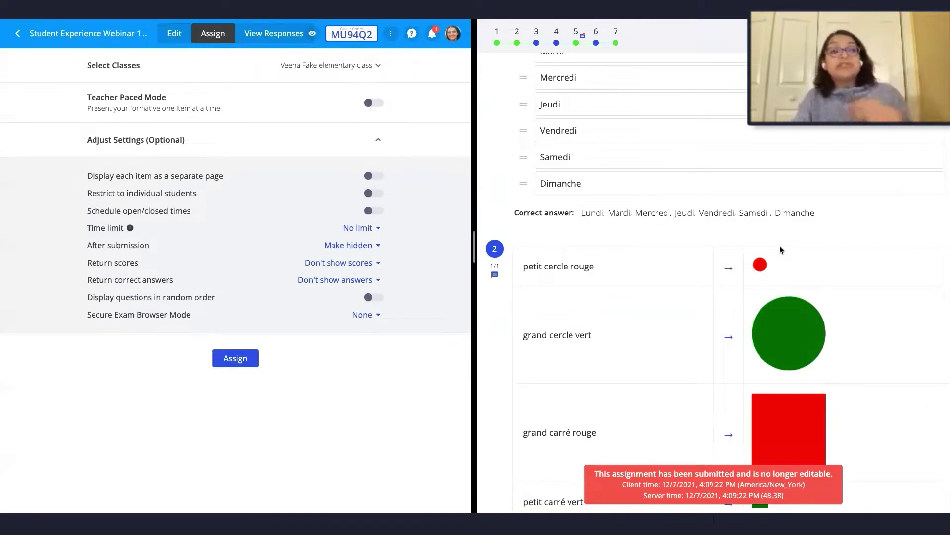
{"action": "scroll", "coordinate": [779, 246], "scroll_direction": "up", "scroll_amount": 2}
{"action": "scroll", "coordinate": [779, 245], "scroll_direction": "up", "scroll_amount": 3}
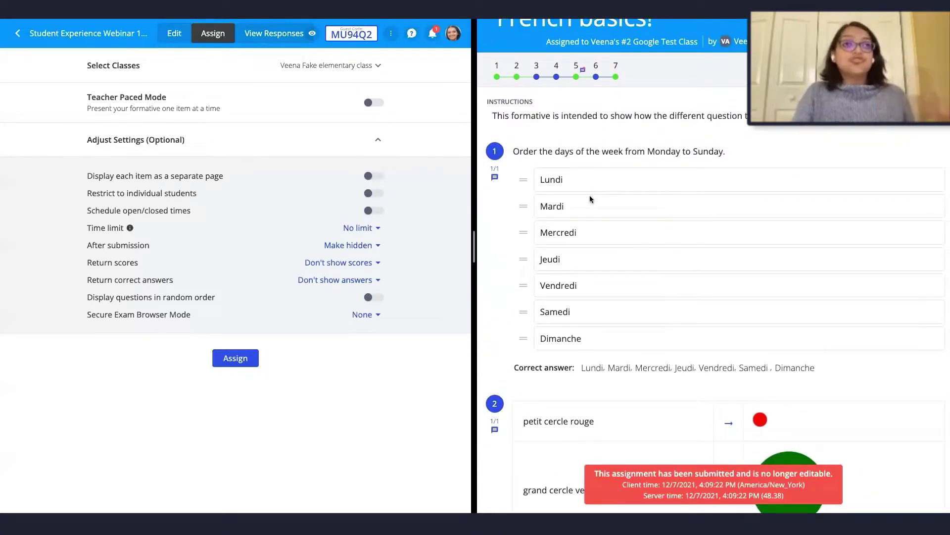
{"action": "scroll", "coordinate": [590, 199], "scroll_direction": "up", "scroll_amount": 1}
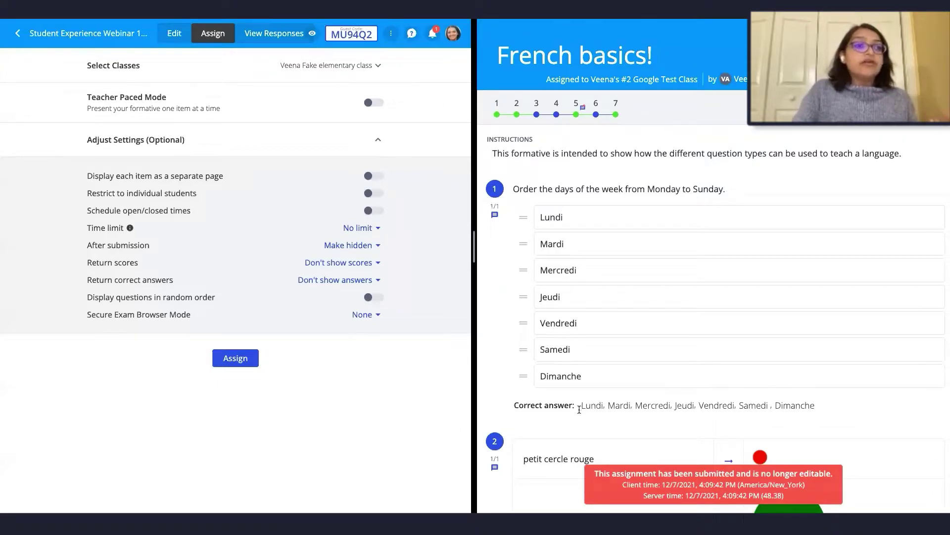
{"action": "scroll", "coordinate": [557, 396], "scroll_direction": "down", "scroll_amount": 1}
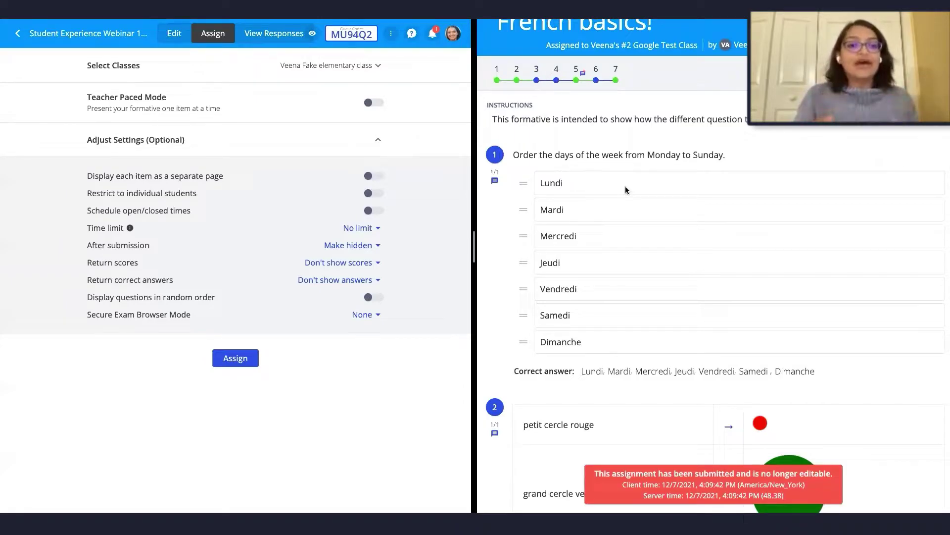
{"action": "scroll", "coordinate": [625, 186], "scroll_direction": "down", "scroll_amount": 3}
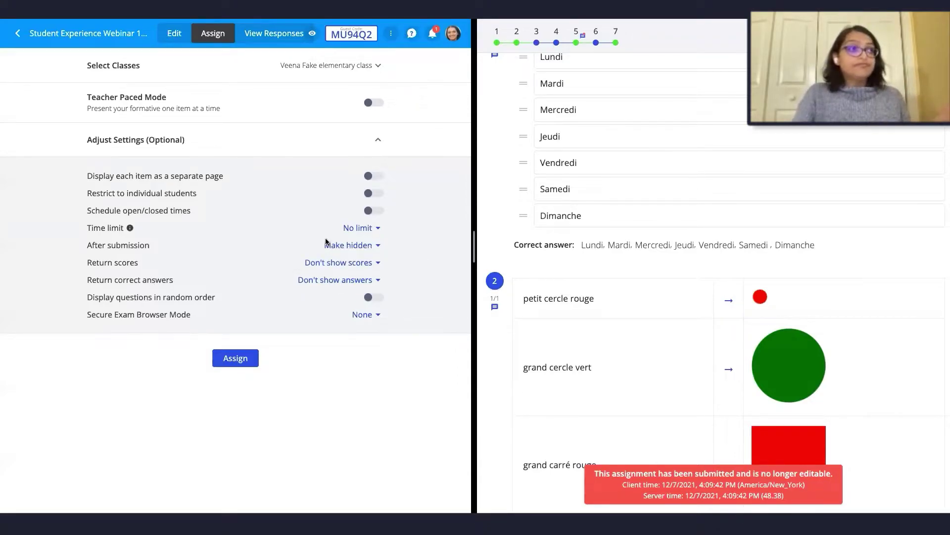
Set the webinar formative's after-submission behaviour to Keep visible (no edits allowed), and show the options for returning correct answers
{"action": "left_click", "coordinate": [345, 246]}
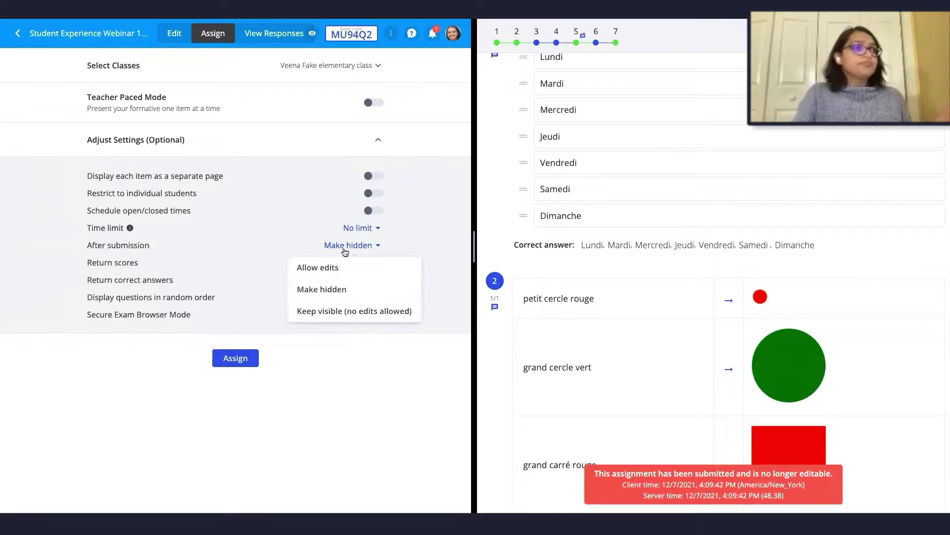
{"action": "left_click", "coordinate": [324, 311]}
{"action": "left_click", "coordinate": [368, 279]}
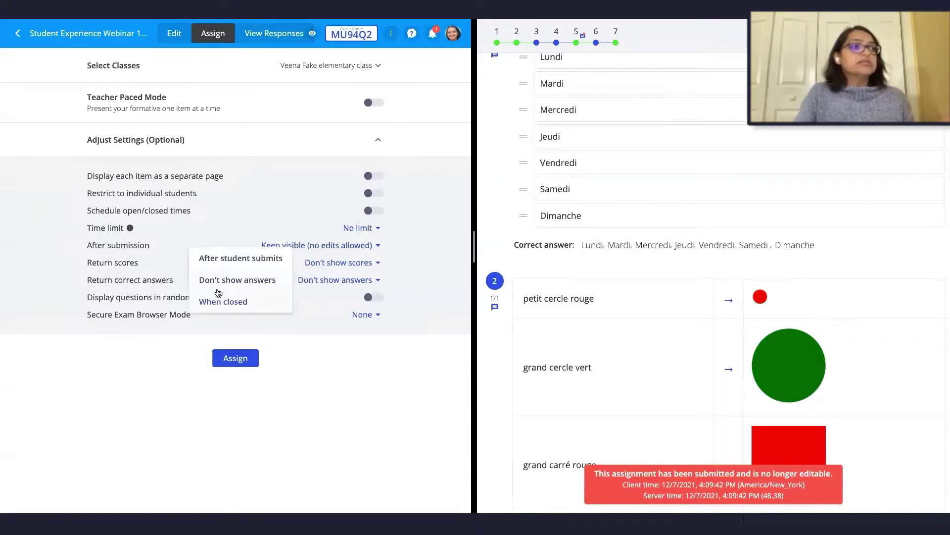
{"action": "left_click", "coordinate": [373, 283]}
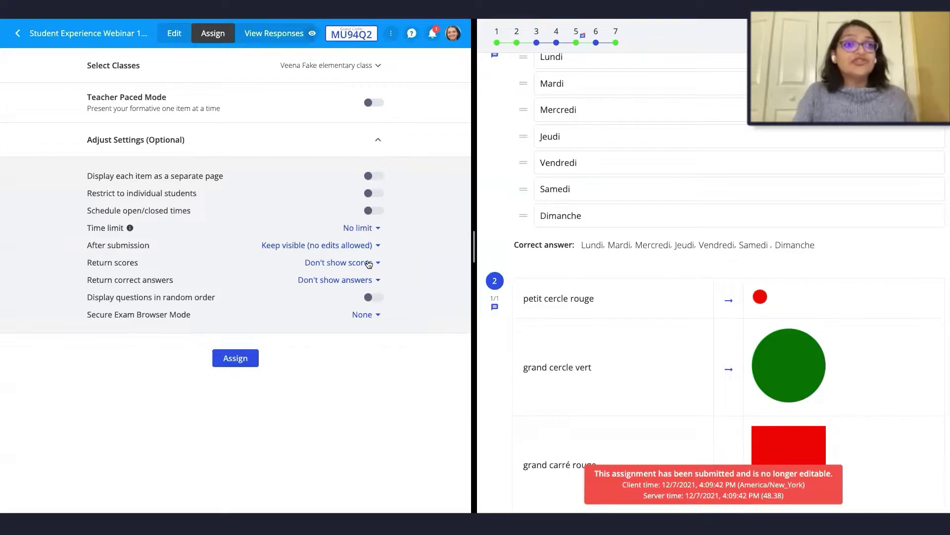
{"action": "left_click", "coordinate": [377, 282]}
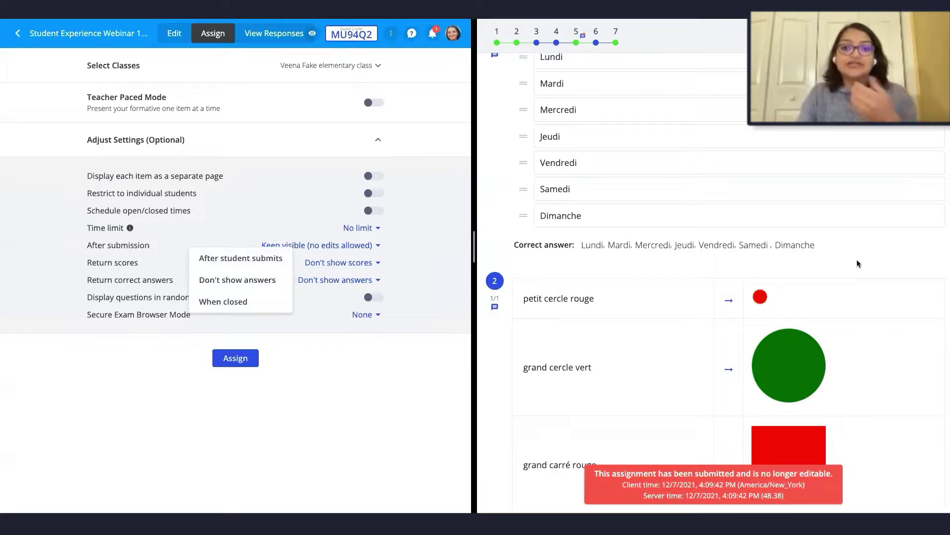
Leave French basics! in the student view and open Test for Mock Training from the #2 Google Test Class list
{"action": "scroll", "coordinate": [857, 260], "scroll_direction": "up", "scroll_amount": 5}
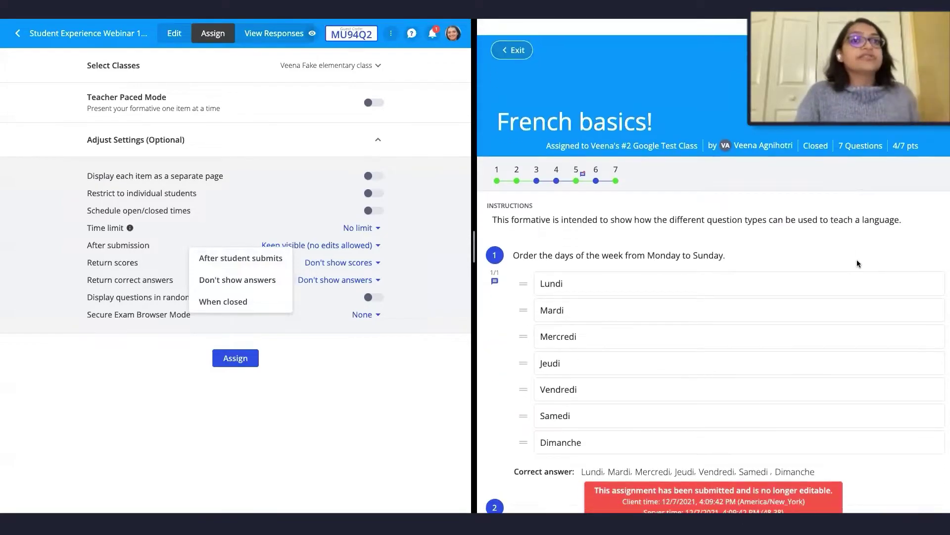
{"action": "left_click", "coordinate": [513, 34]}
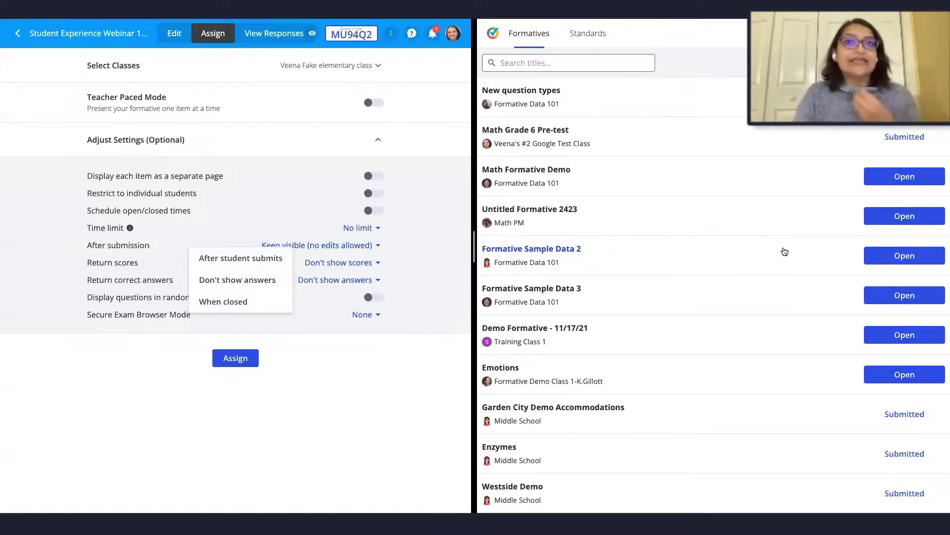
{"action": "left_click", "coordinate": [841, 63]}
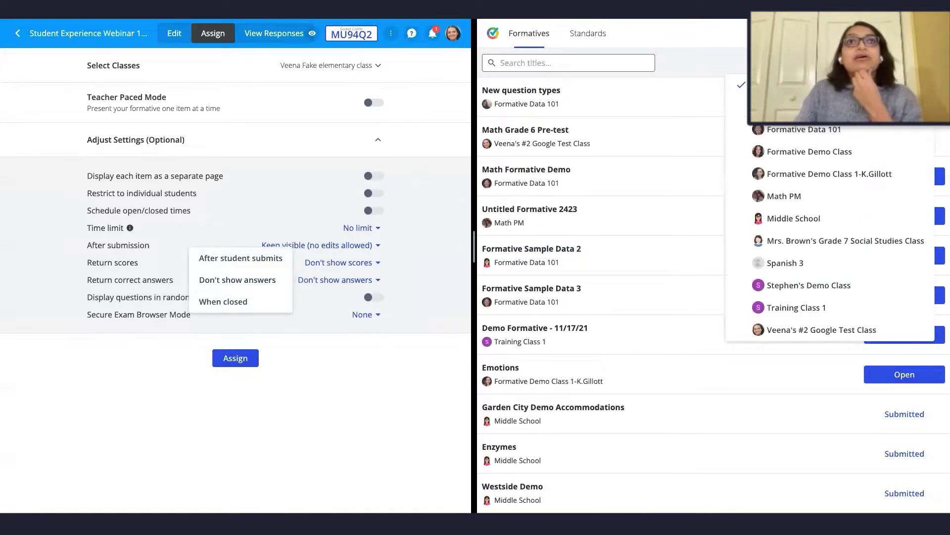
{"action": "left_click", "coordinate": [804, 329]}
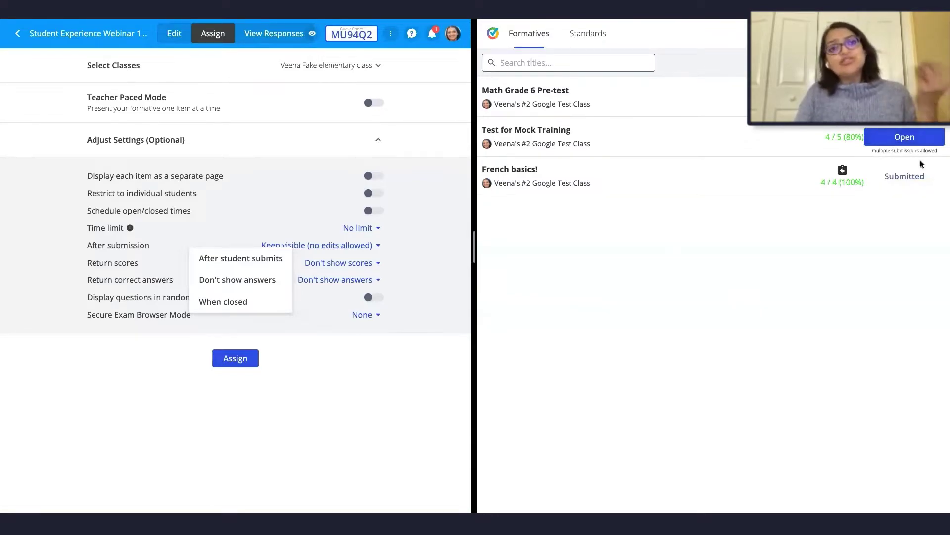
{"action": "left_click", "coordinate": [903, 142]}
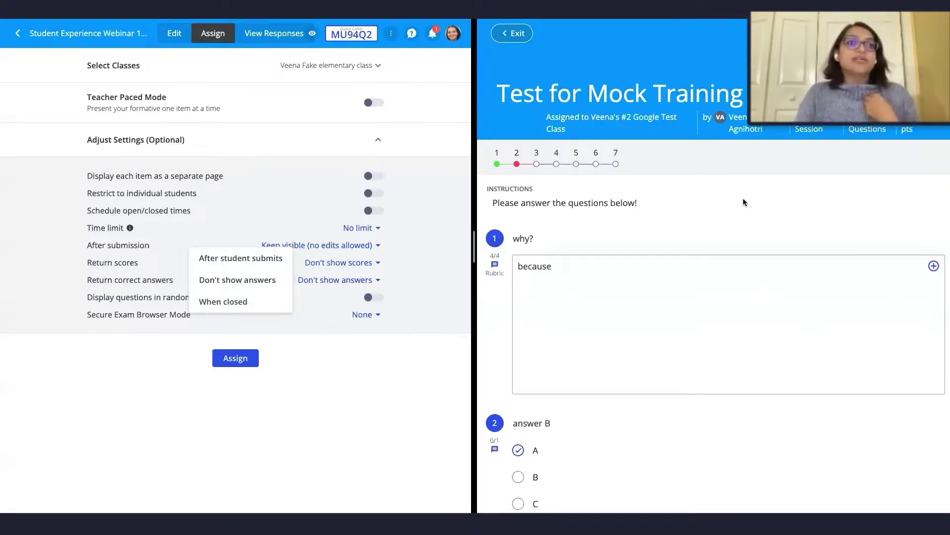
Clear and re-enter "because" as the answer to question 1, and change the answer to question 2 to B
{"action": "double_click", "coordinate": [567, 266]}
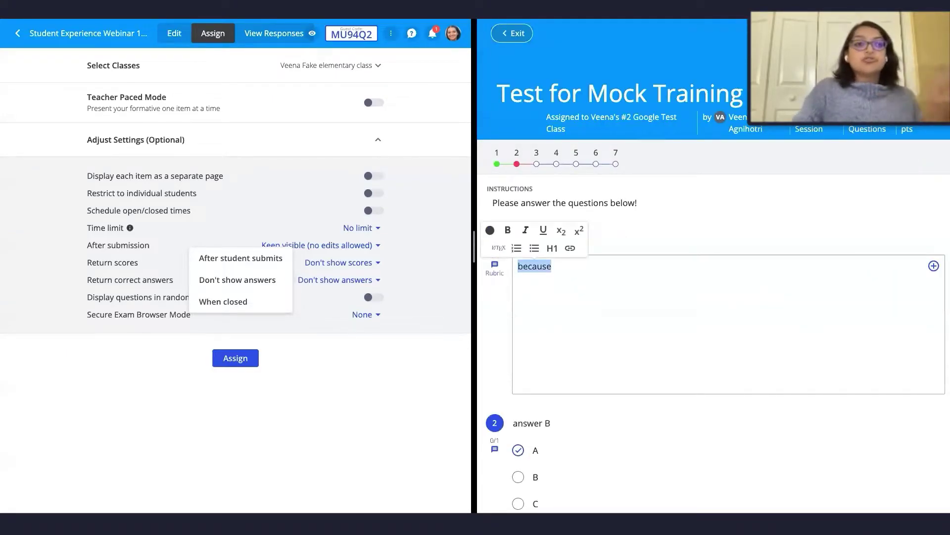
{"action": "key", "text": "BackSpace"}
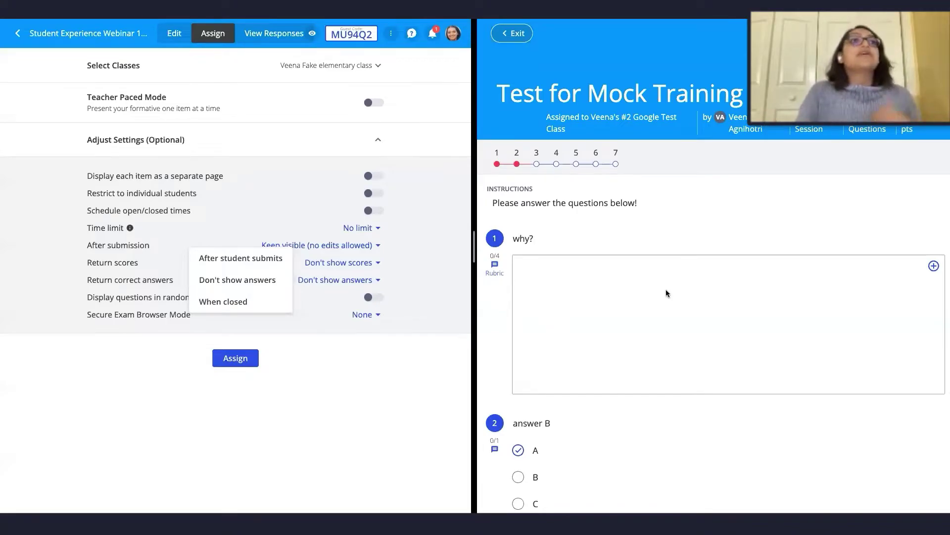
{"action": "type", "text": "because"}
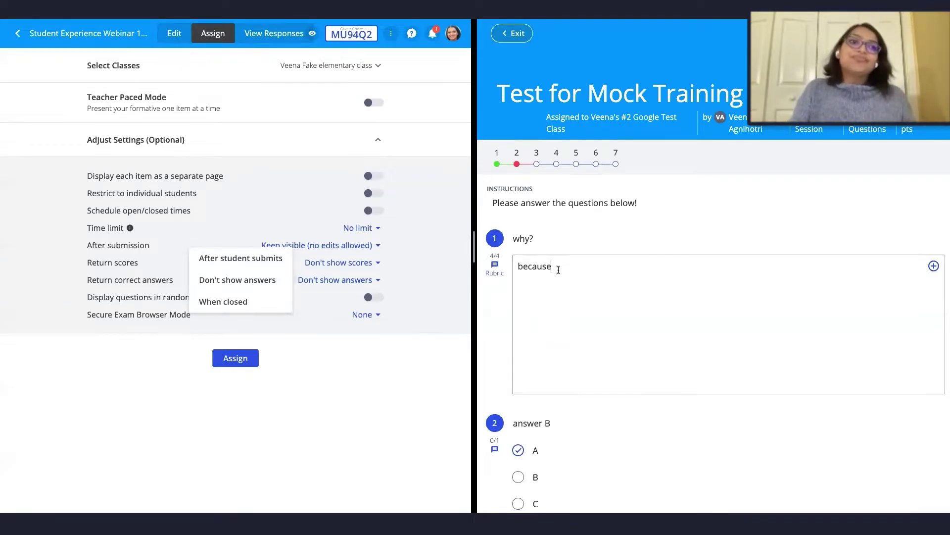
{"action": "scroll", "coordinate": [593, 299], "scroll_direction": "down", "scroll_amount": 2}
{"action": "scroll", "coordinate": [569, 195], "scroll_direction": "up", "scroll_amount": 1}
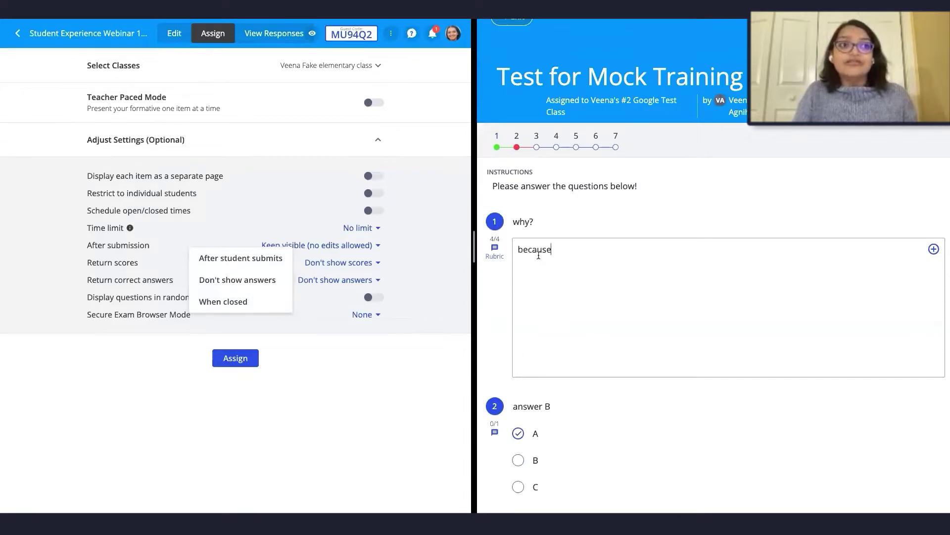
{"action": "scroll", "coordinate": [561, 311], "scroll_direction": "down", "scroll_amount": 2}
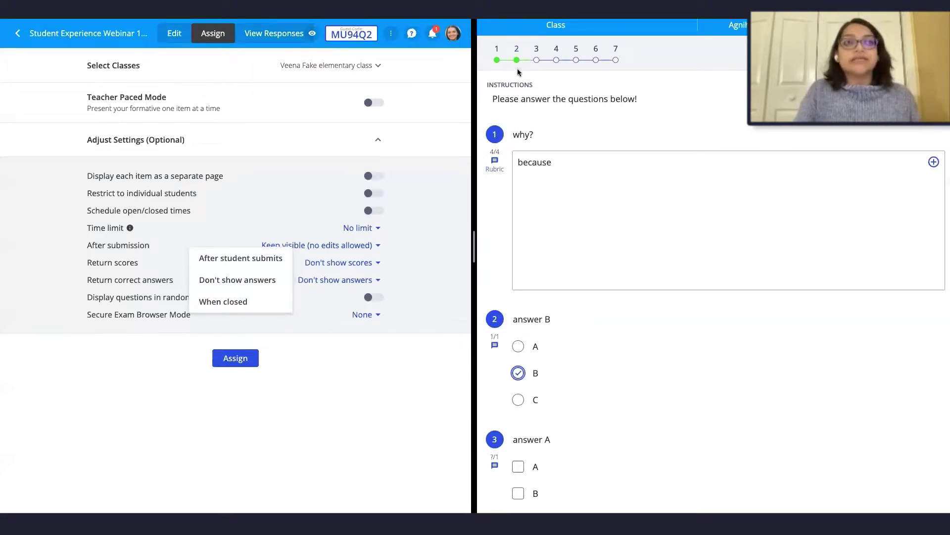
{"action": "left_click", "coordinate": [601, 163]}
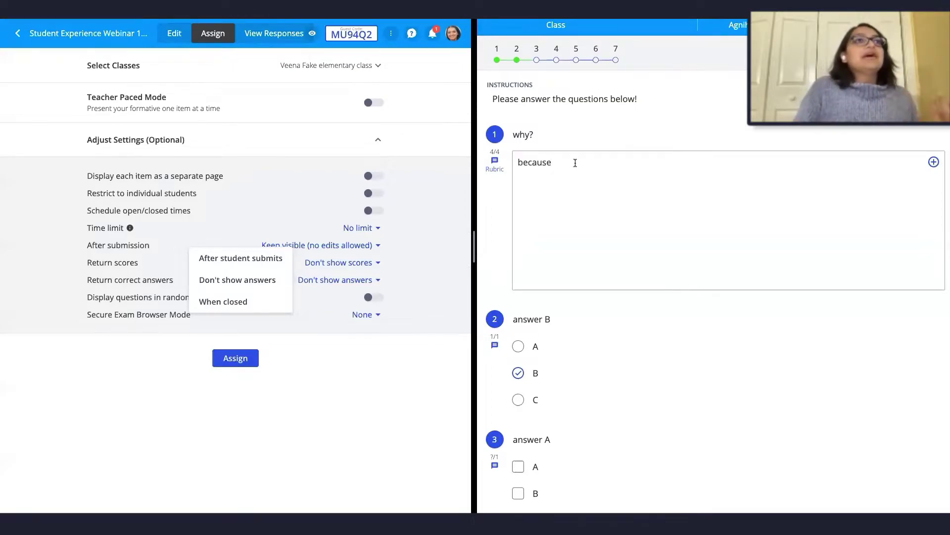
{"action": "scroll", "coordinate": [573, 163], "scroll_direction": "up", "scroll_amount": 3}
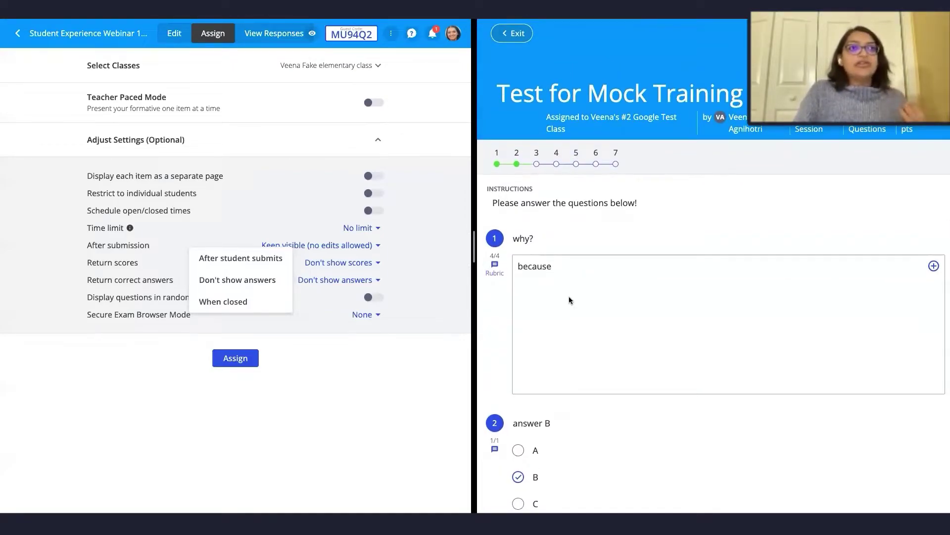
Exit Test for Mock Training and reopen it from the student's list filtered to the #2 Google Test Class
{"action": "left_click", "coordinate": [510, 34]}
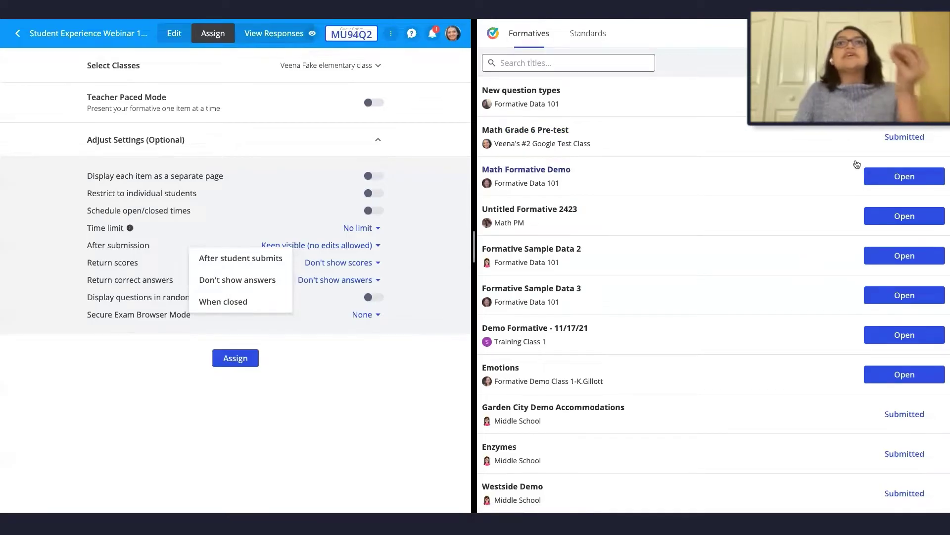
{"action": "left_click", "coordinate": [891, 63]}
{"action": "left_click", "coordinate": [820, 328]}
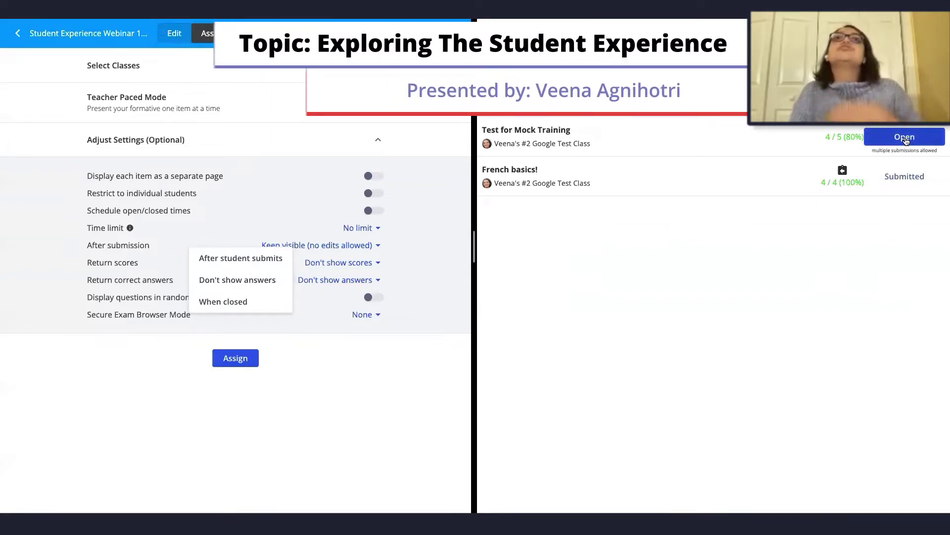
{"action": "left_click", "coordinate": [904, 138]}
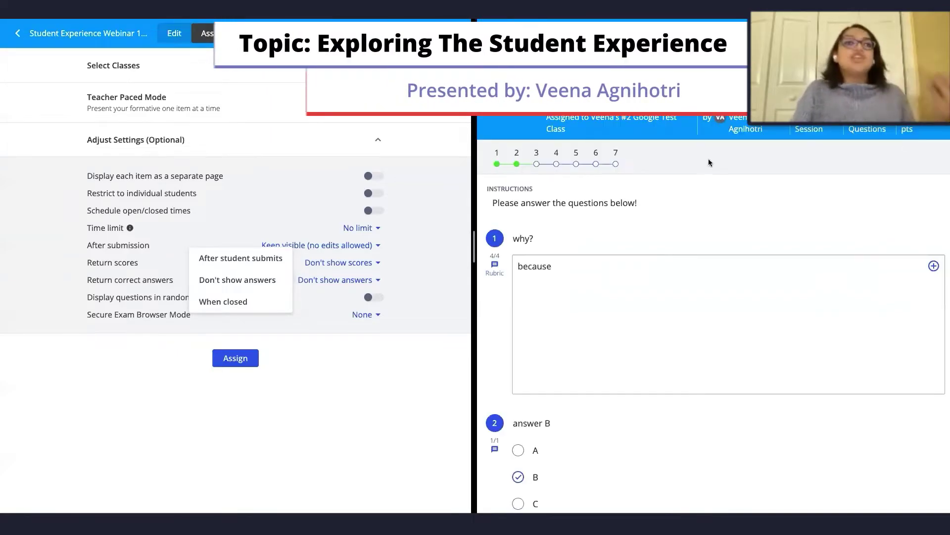
Extend the question 1 answer to "because this is", dismiss the teacher's Return correct answers options, and exit the student's formative
{"action": "left_click", "coordinate": [576, 261]}
{"action": "type", "text": "this is"}
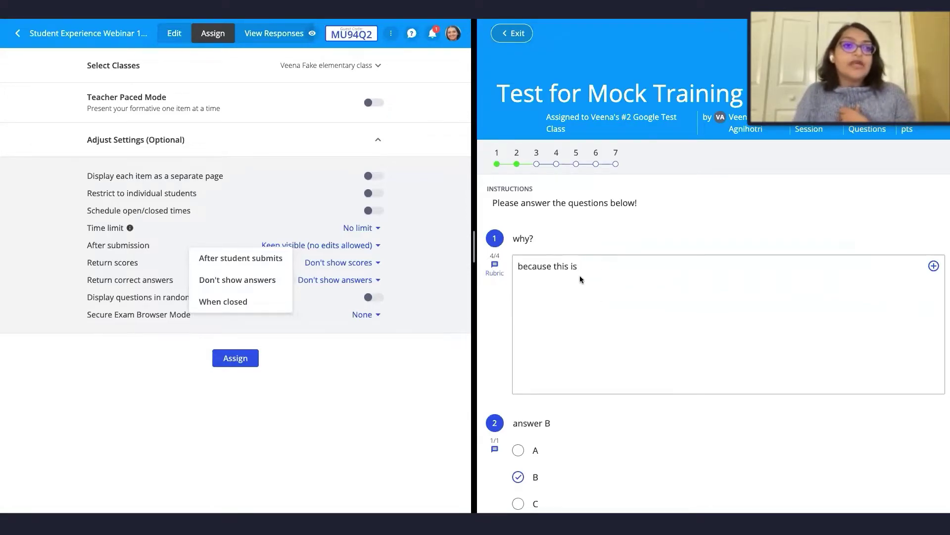
{"action": "scroll", "coordinate": [601, 294], "scroll_direction": "down", "scroll_amount": 5}
{"action": "scroll", "coordinate": [601, 294], "scroll_direction": "up", "scroll_amount": 5}
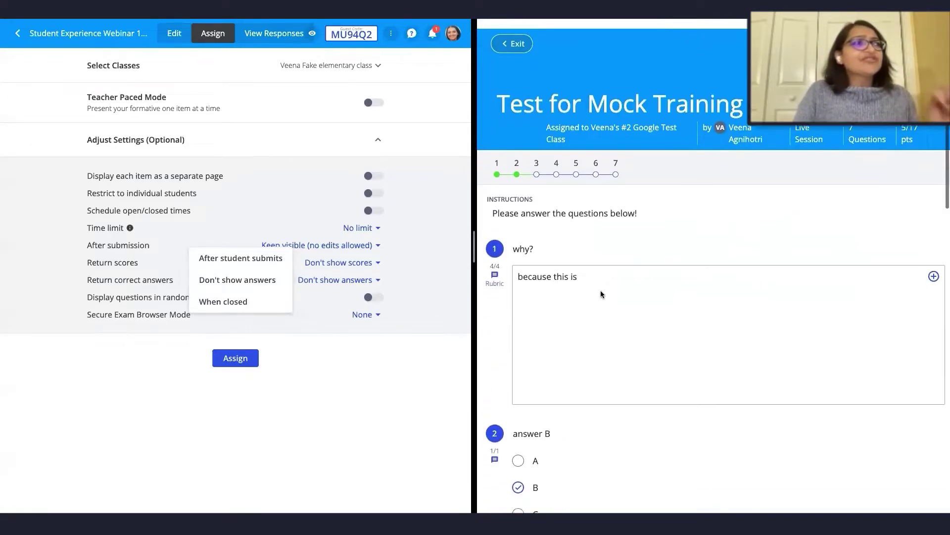
{"action": "scroll", "coordinate": [601, 290], "scroll_direction": "down", "scroll_amount": 1}
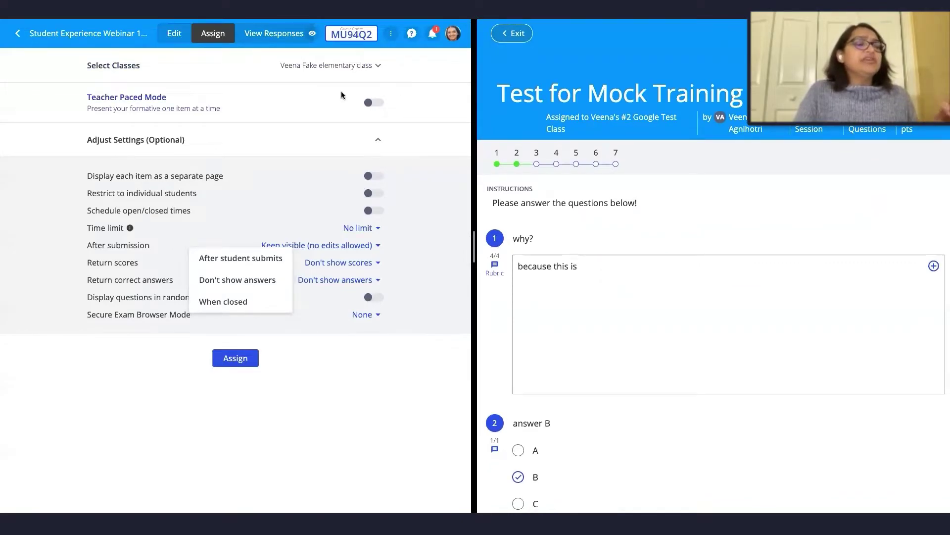
{"action": "left_click", "coordinate": [327, 325]}
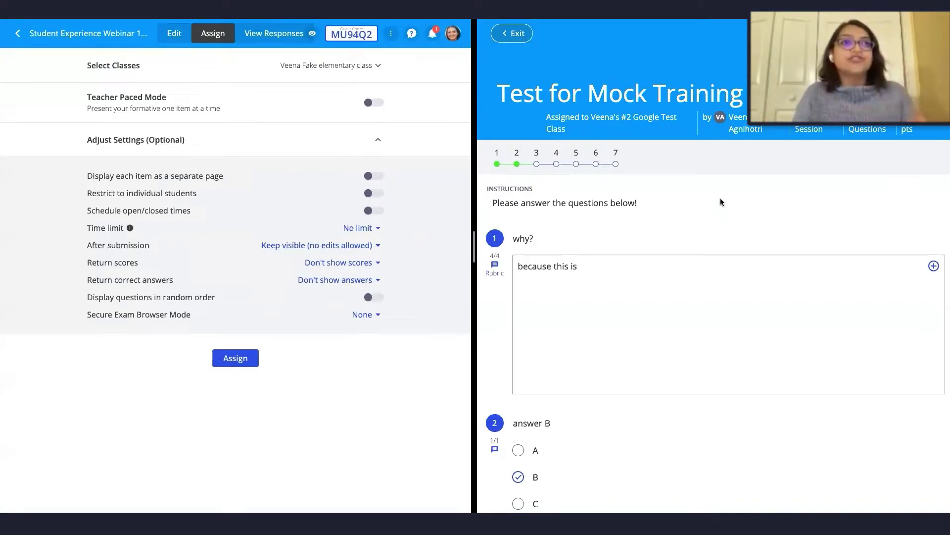
{"action": "left_click", "coordinate": [513, 33]}
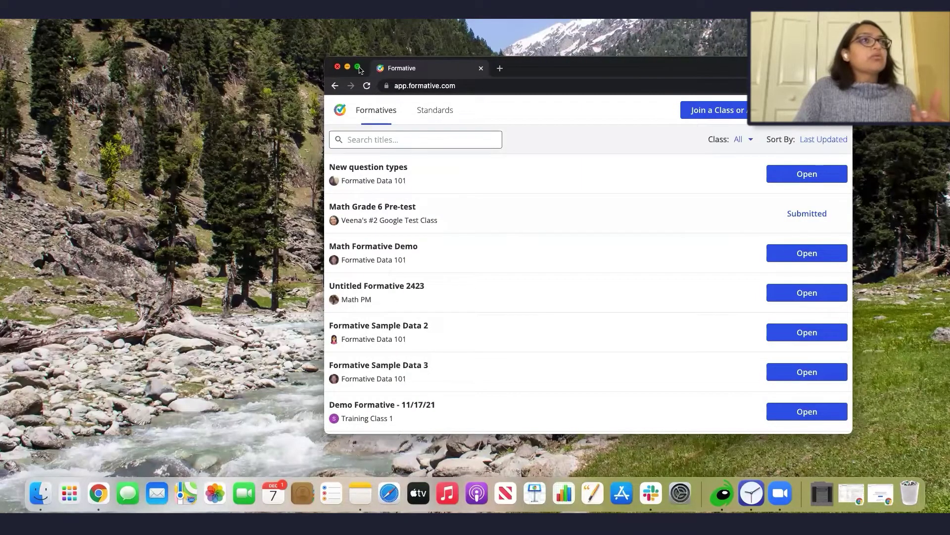
Expand the student's window to full screen and look through the list of assigned formatives and their statuses
{"action": "left_click", "coordinate": [358, 67]}
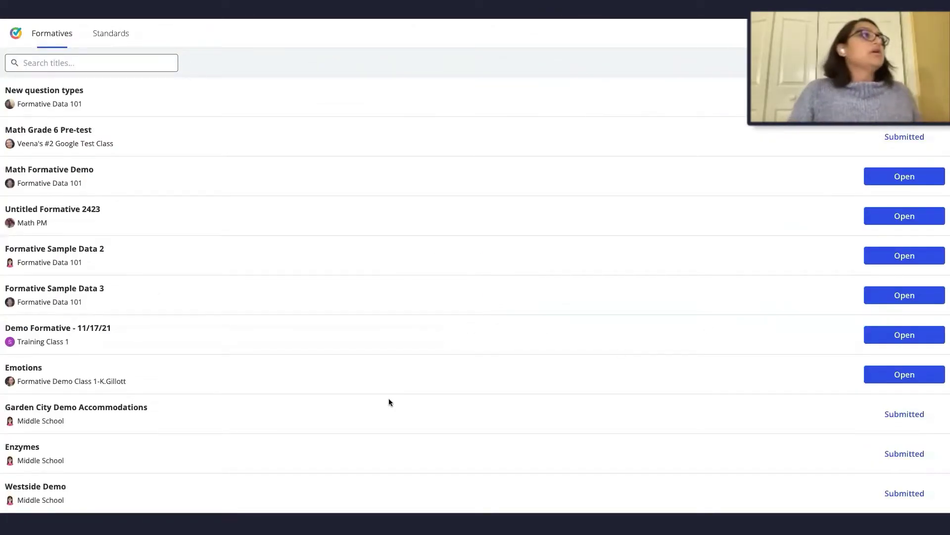
{"action": "scroll", "coordinate": [895, 193], "scroll_direction": "down", "scroll_amount": 6}
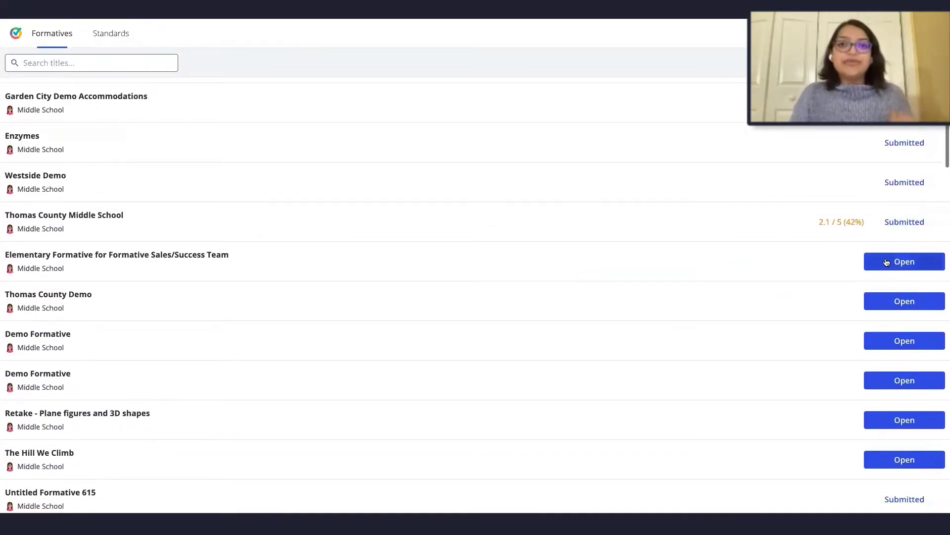
{"action": "scroll", "coordinate": [886, 261], "scroll_direction": "down", "scroll_amount": 6}
{"action": "scroll", "coordinate": [886, 261], "scroll_direction": "down", "scroll_amount": 6}
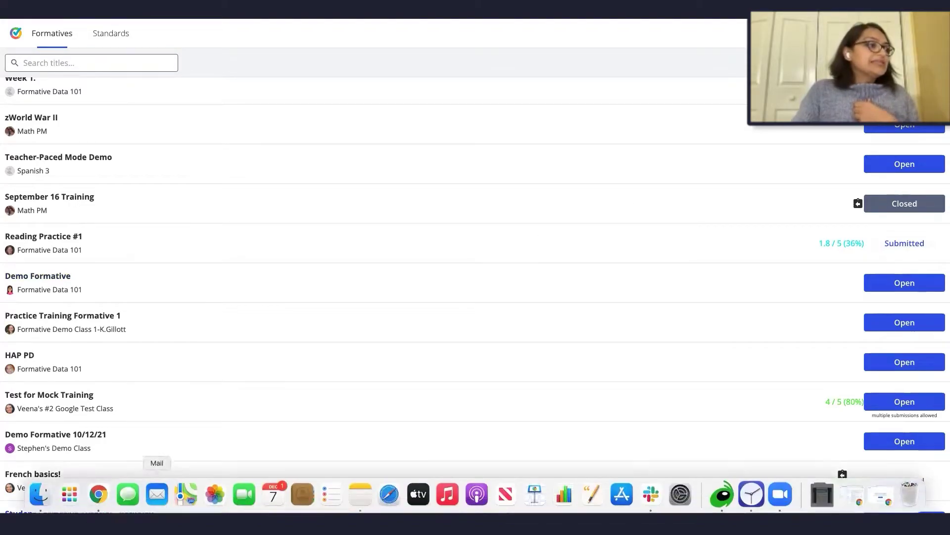
Switch to the teacher's window, open Student Experience Webinar 12/7/21 for editing and review its questions
{"action": "left_click", "coordinate": [99, 495]}
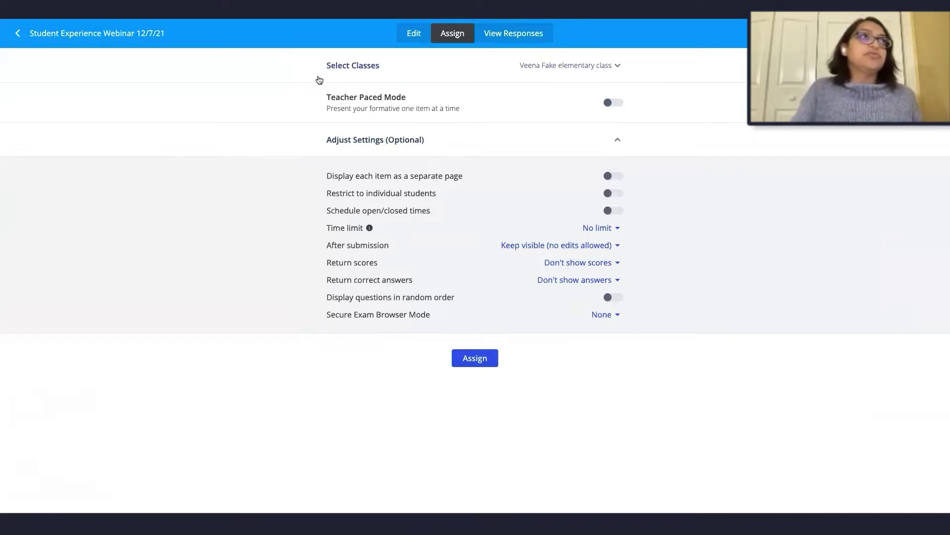
{"action": "left_click", "coordinate": [414, 34]}
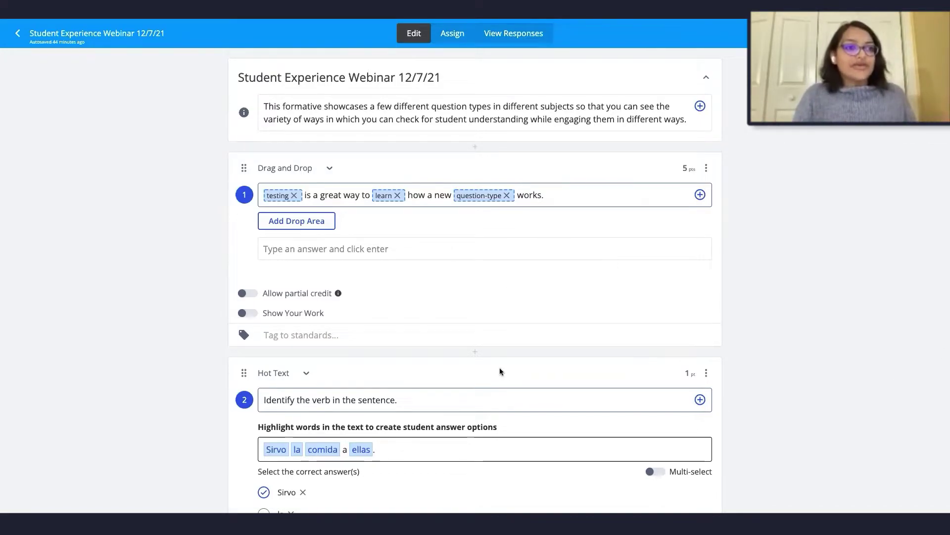
{"action": "scroll", "coordinate": [467, 371], "scroll_direction": "down", "scroll_amount": 4}
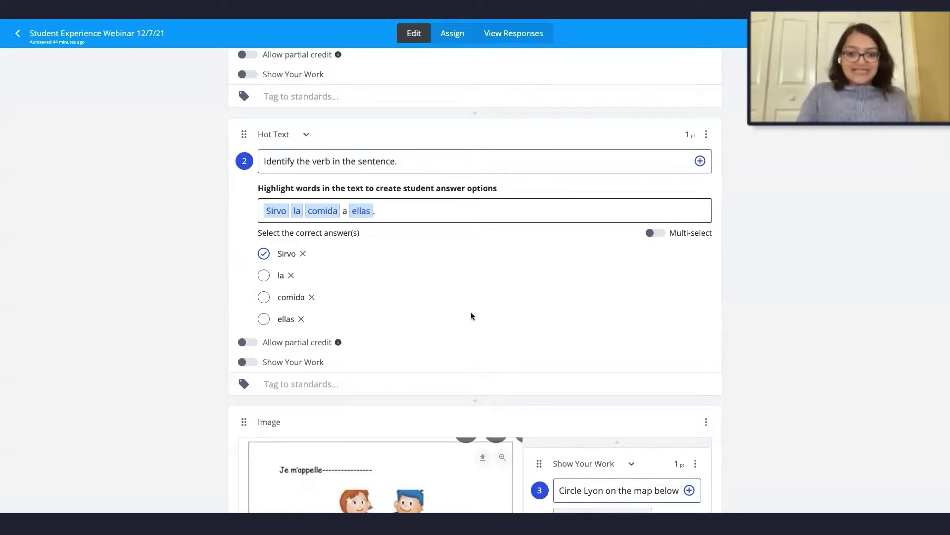
{"action": "scroll", "coordinate": [470, 310], "scroll_direction": "down", "scroll_amount": 5}
{"action": "scroll", "coordinate": [471, 310], "scroll_direction": "up", "scroll_amount": 10}
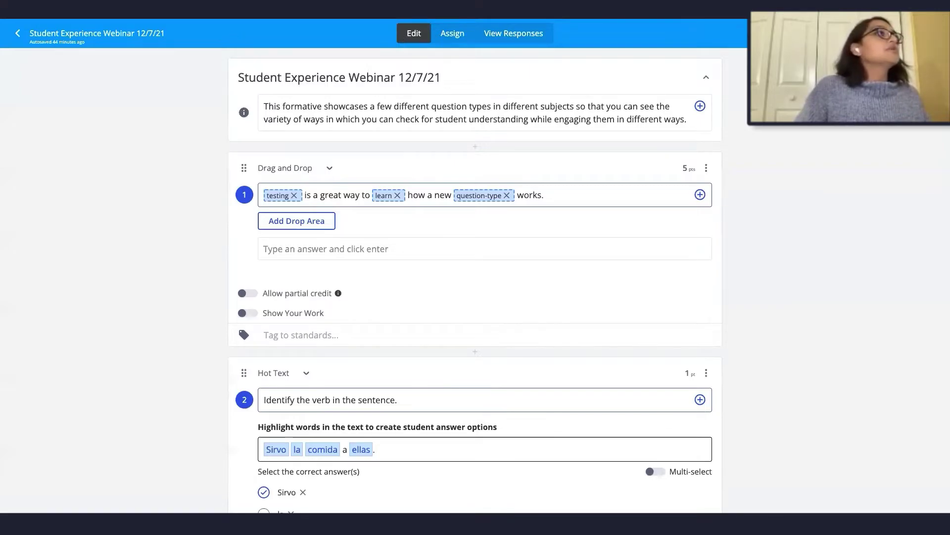
{"action": "left_click", "coordinate": [411, 18]}
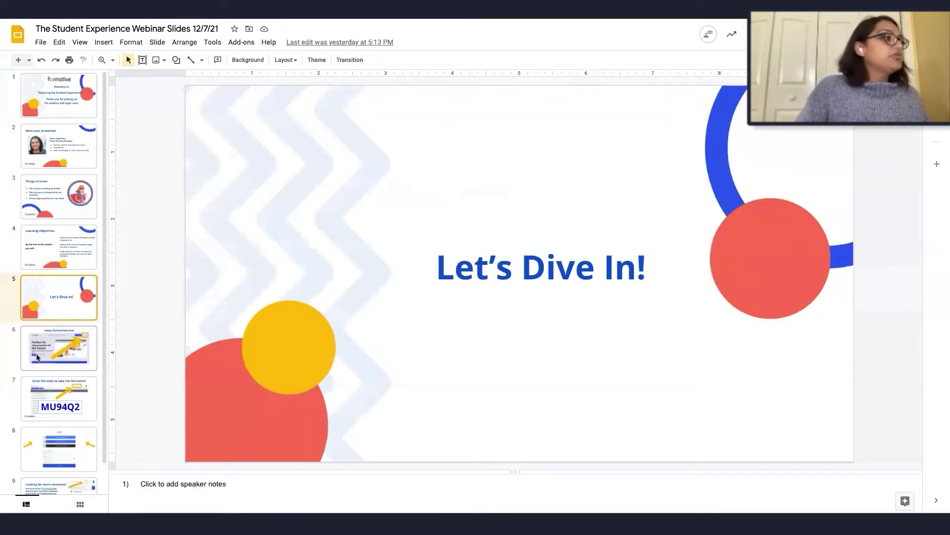
{"action": "left_click", "coordinate": [38, 357]}
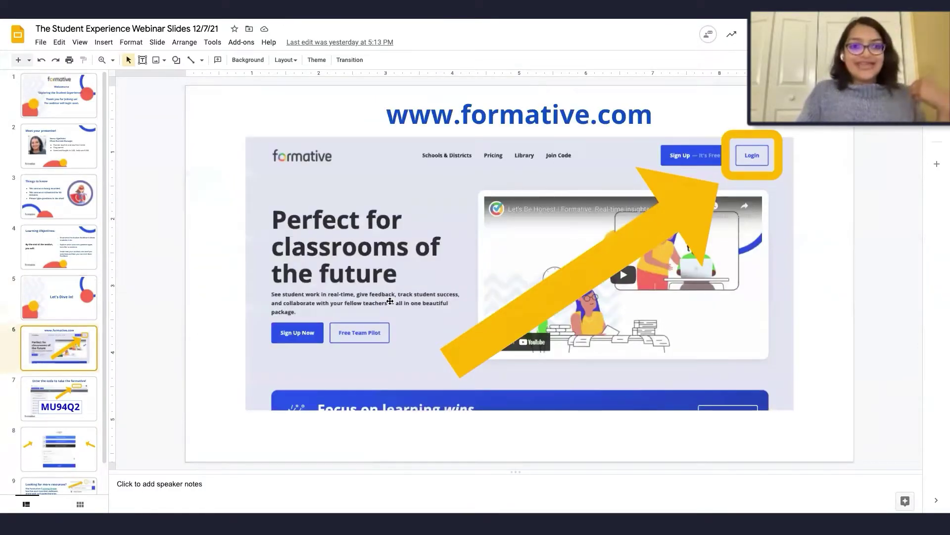
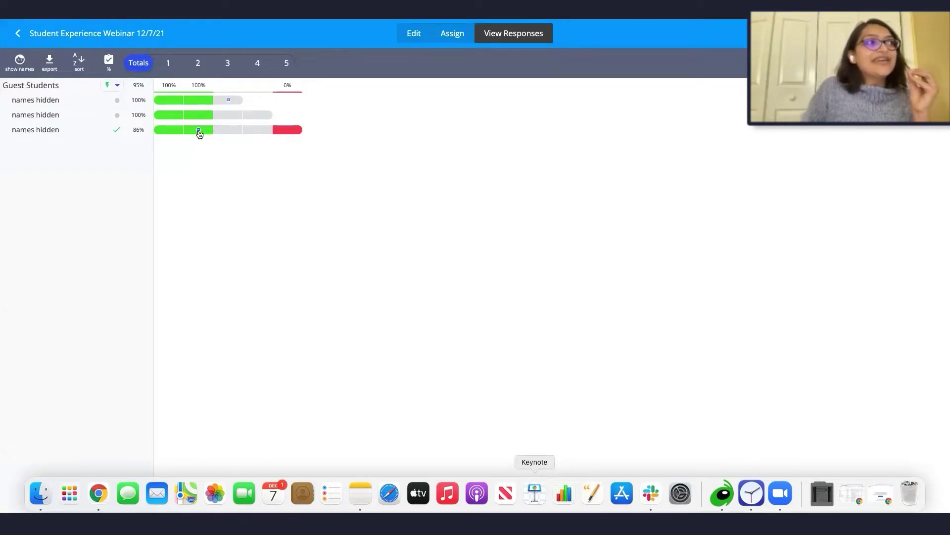
Open the third guest student's question 2 response and reply to the comment with "Yes!!!"
{"action": "left_click", "coordinate": [198, 131]}
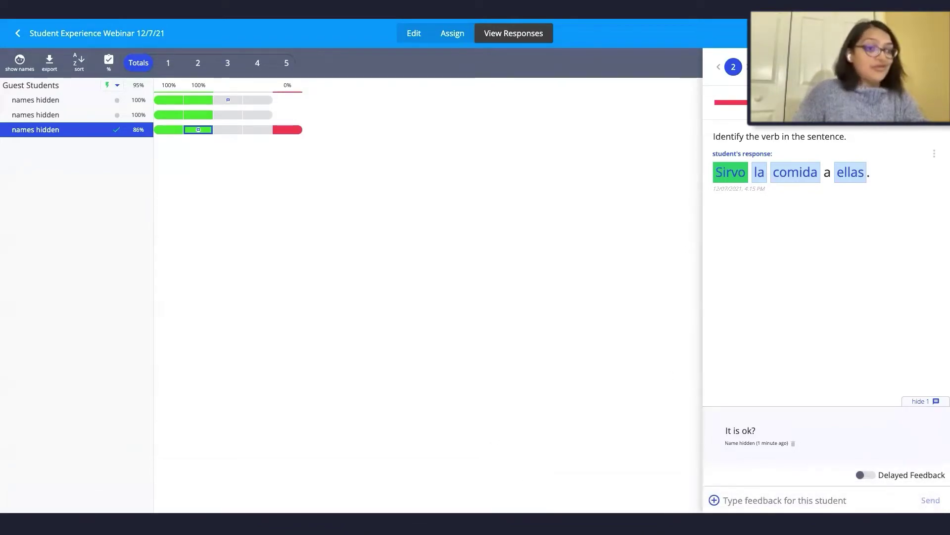
{"action": "left_click", "coordinate": [770, 501]}
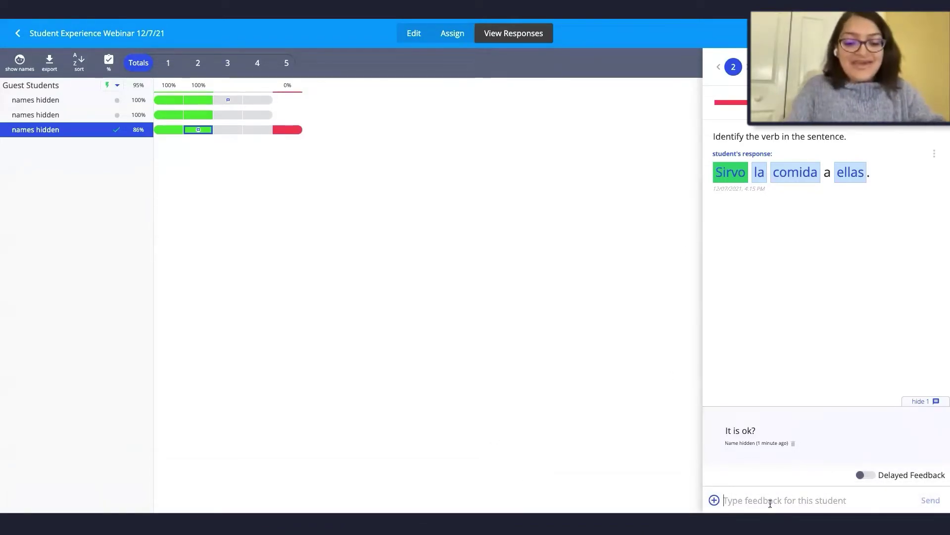
{"action": "type", "text": "Yes!!!"}
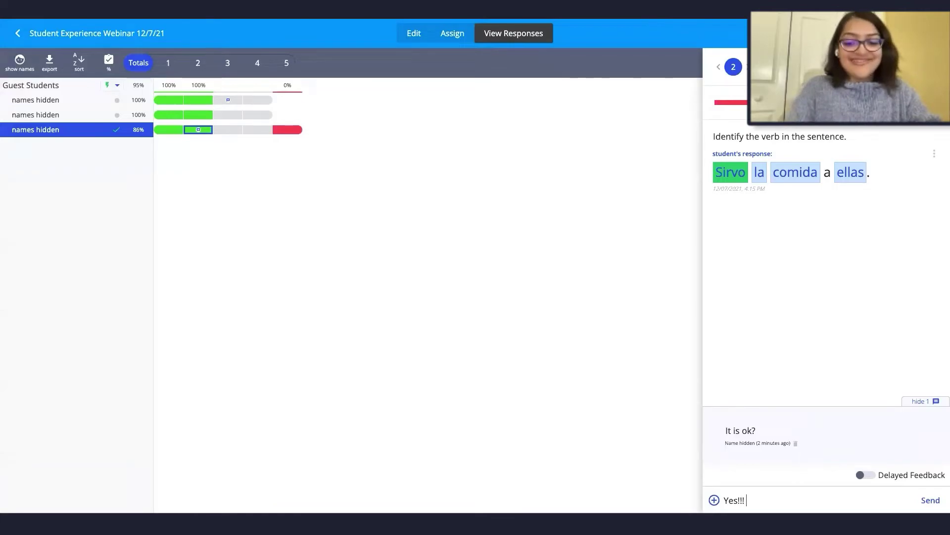
{"action": "key", "text": "Return"}
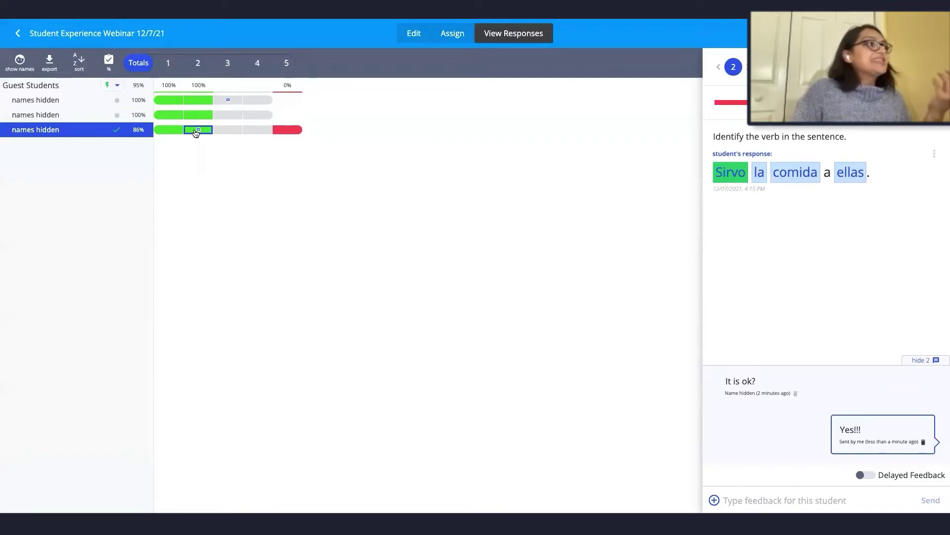
Open the first guest student's question 3 map response and send the feedback "Isn't it?!"
{"action": "left_click", "coordinate": [228, 101]}
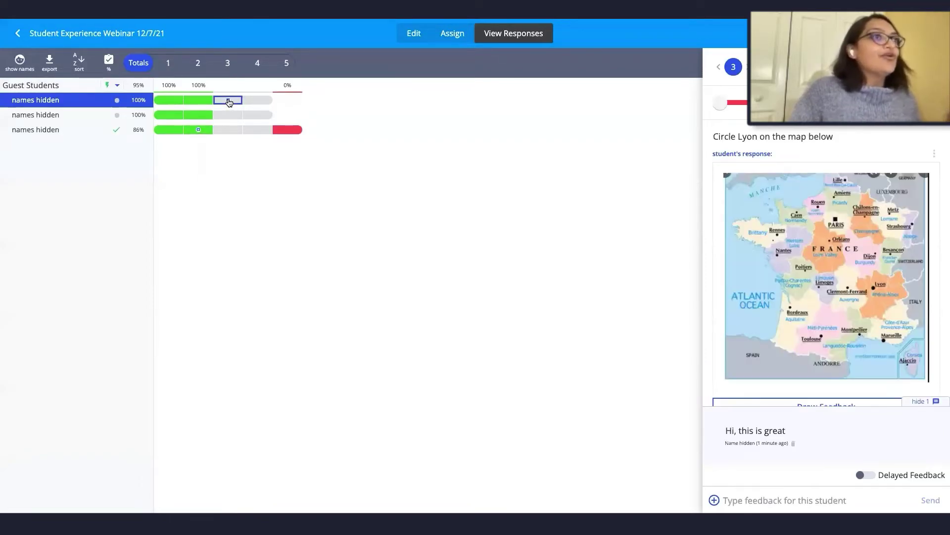
{"action": "scroll", "coordinate": [815, 347], "scroll_direction": "down", "scroll_amount": 1}
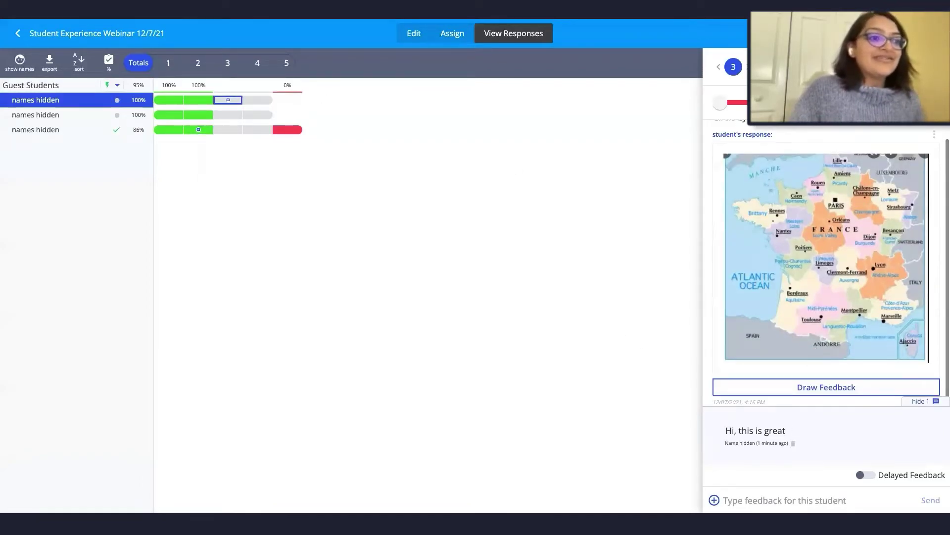
{"action": "left_click", "coordinate": [794, 500]}
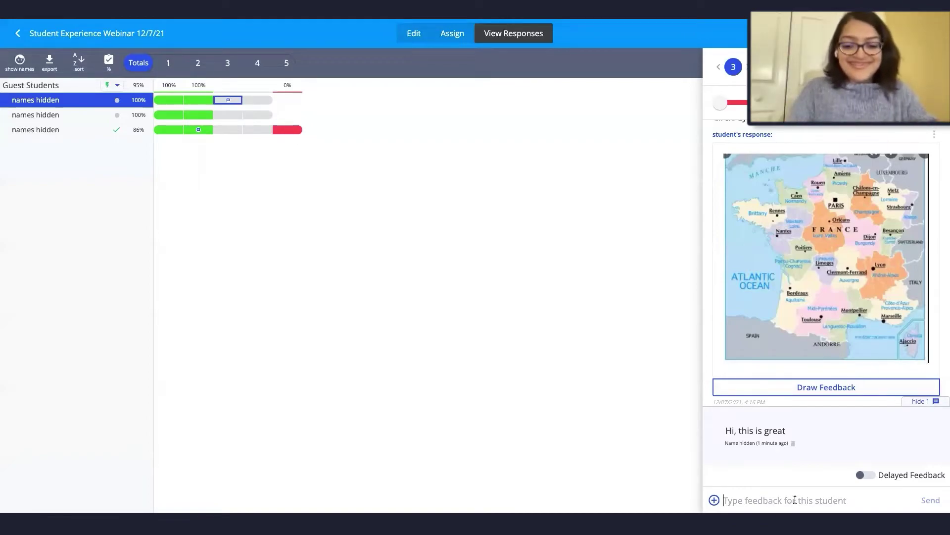
{"action": "type", "text": "Isn't it?"}
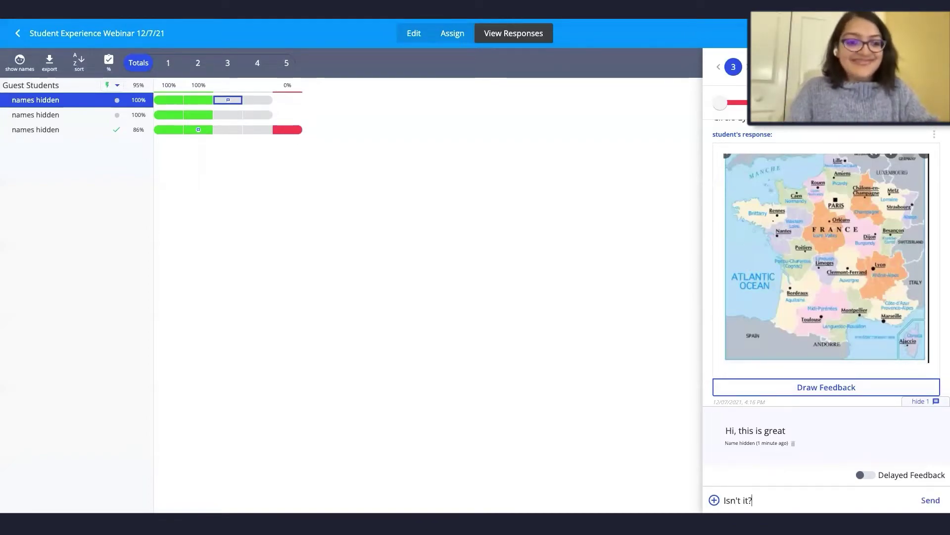
{"action": "type", "text": "!"}
{"action": "key", "text": "Return"}
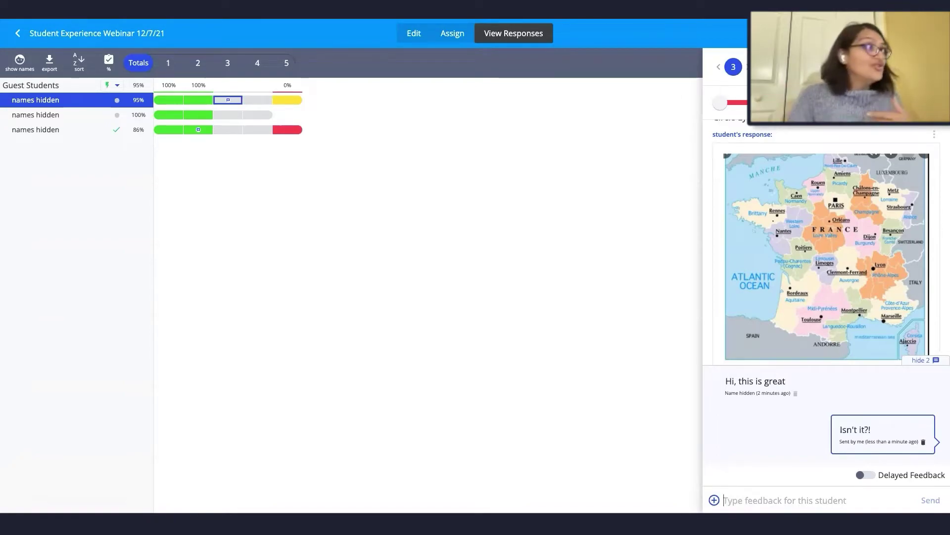
Record a short audio message and send it as feedback on the first guest student's question 3 response
{"action": "left_click", "coordinate": [714, 500]}
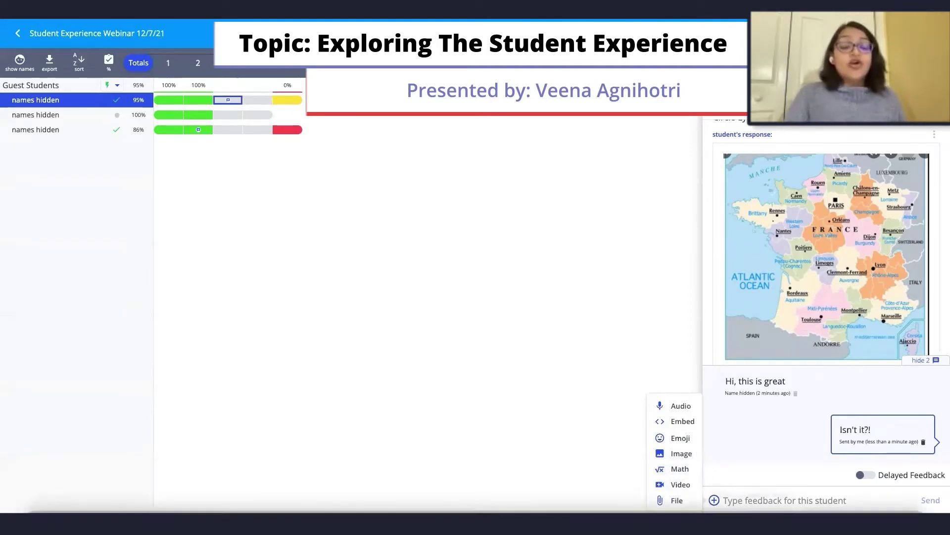
{"action": "mouse_move", "coordinate": [752, 500]}
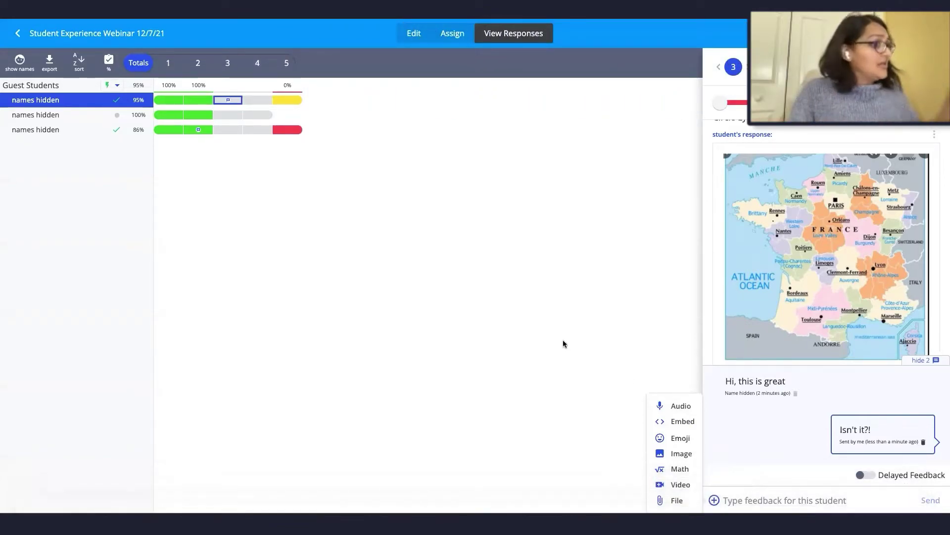
{"action": "left_click", "coordinate": [682, 405]}
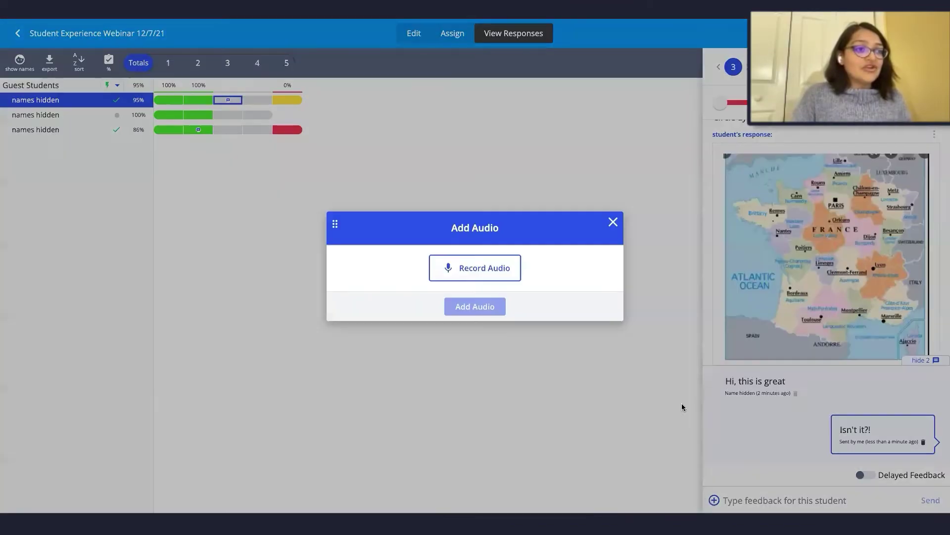
{"action": "left_click", "coordinate": [451, 267]}
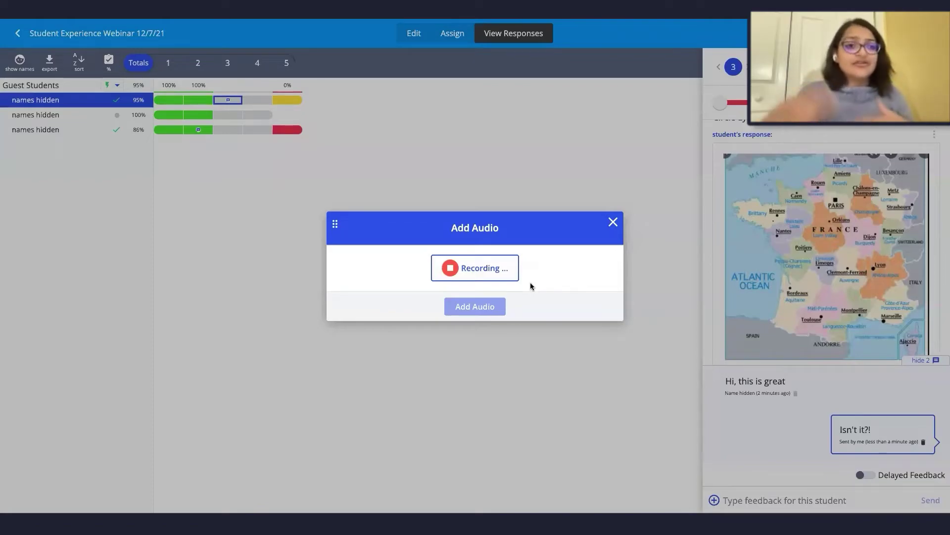
{"action": "left_click", "coordinate": [481, 266]}
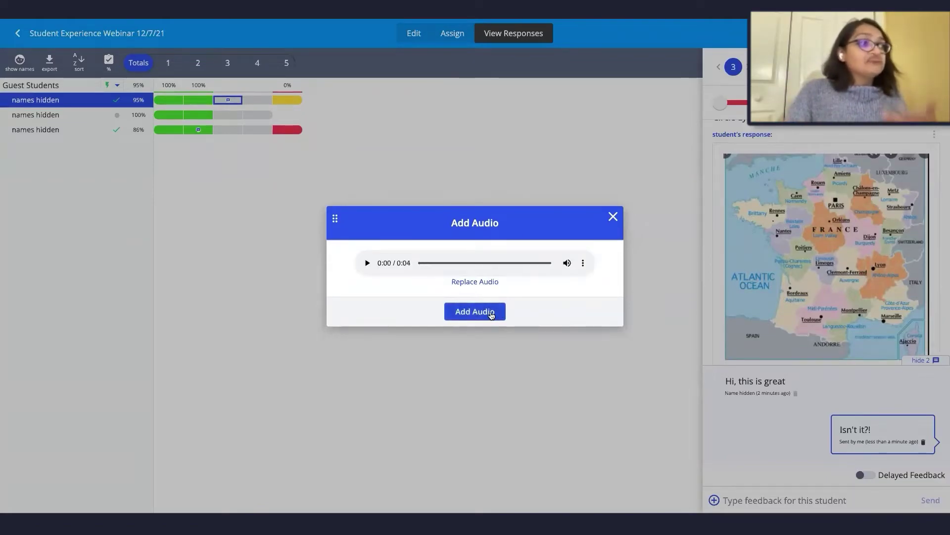
{"action": "left_click", "coordinate": [492, 314]}
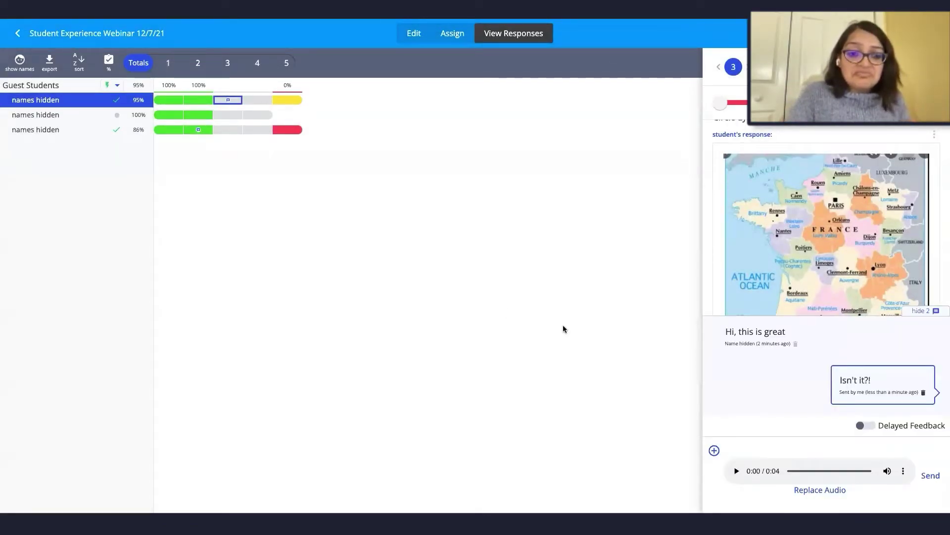
{"action": "left_click", "coordinate": [932, 477]}
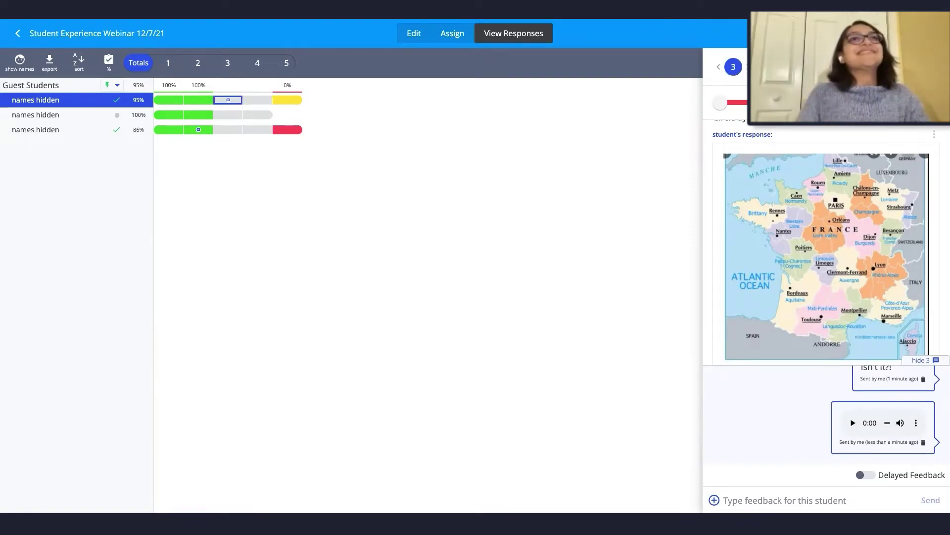
Close the feedback view, reload the response overview and show all student responses to question 1
{"action": "left_click", "coordinate": [359, 247]}
{"action": "key", "text": "super+r"}
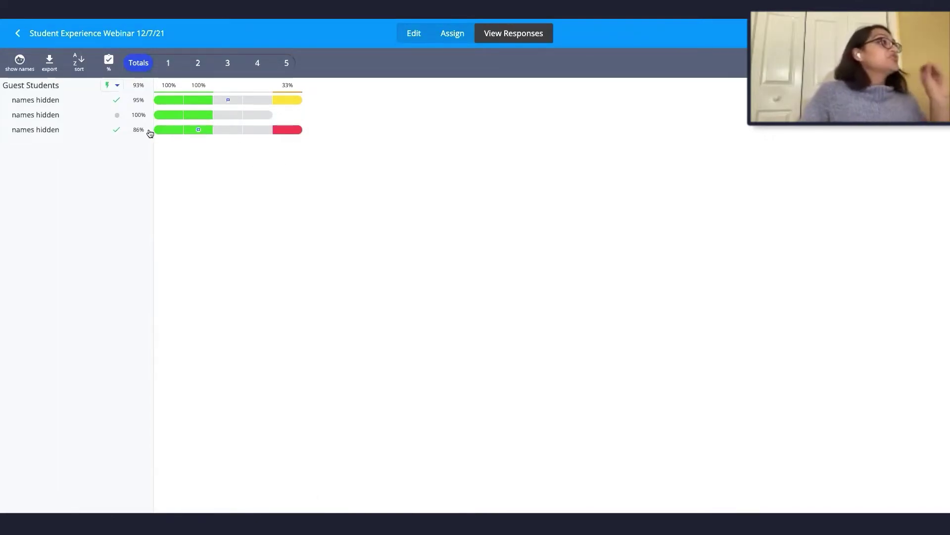
{"action": "left_click", "coordinate": [169, 63]}
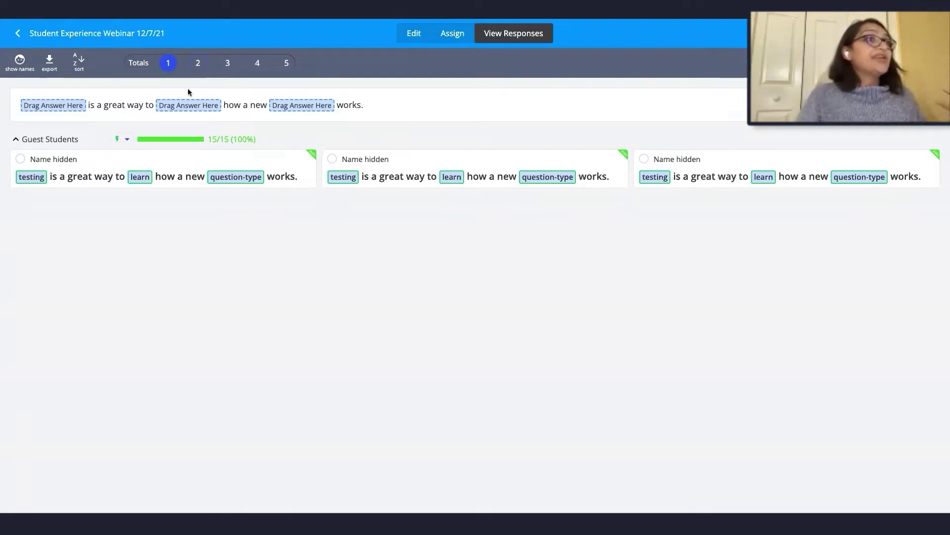
{"action": "left_click", "coordinate": [198, 65]}
{"action": "left_click", "coordinate": [170, 65]}
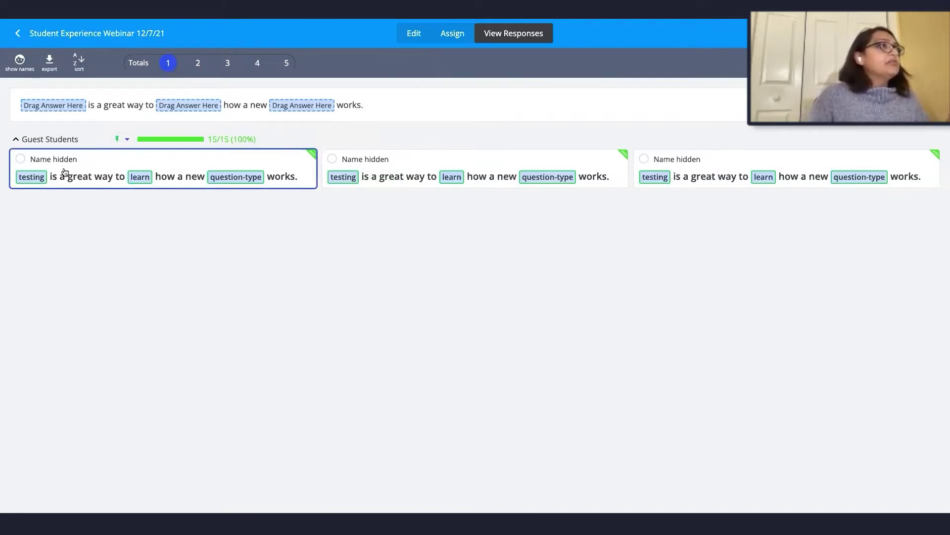
Select all three guest students' question 1 responses, send them the feedback "Great job!!" together, and close the feedback panel
{"action": "left_click", "coordinate": [27, 159]}
{"action": "left_click", "coordinate": [249, 159]}
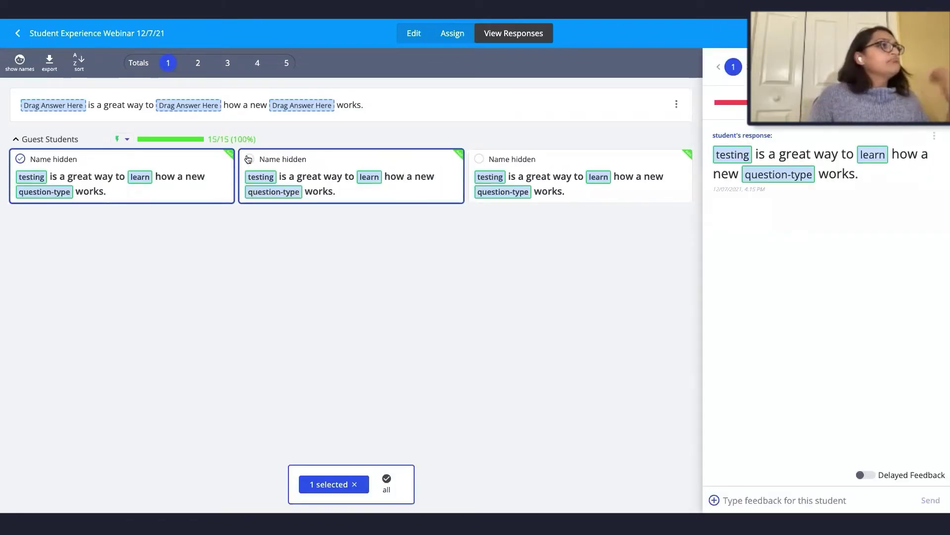
{"action": "left_click", "coordinate": [479, 159]}
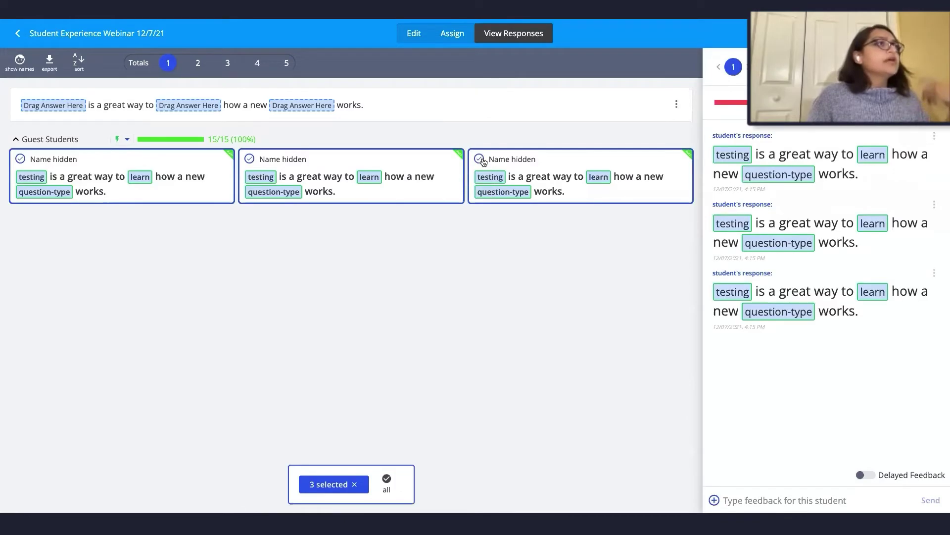
{"action": "left_click", "coordinate": [775, 500]}
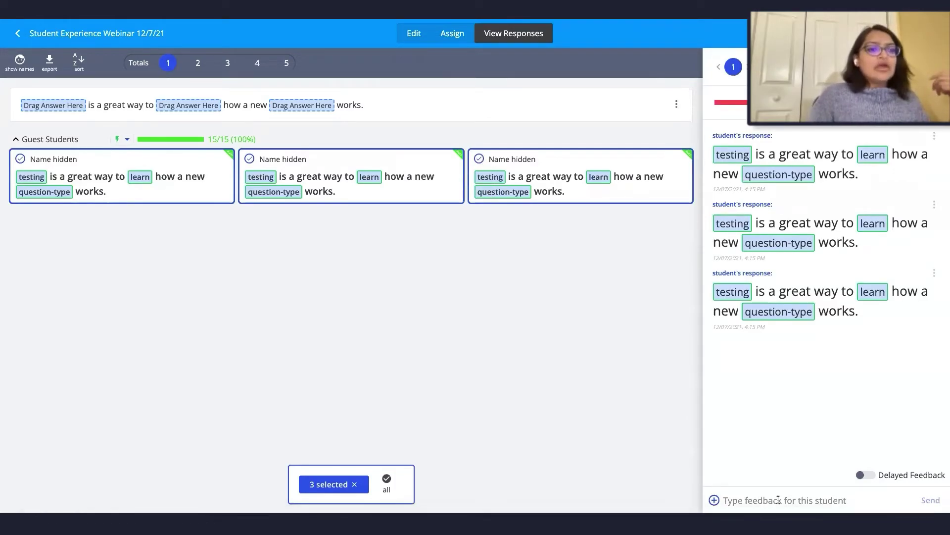
{"action": "type", "text": "Great "}
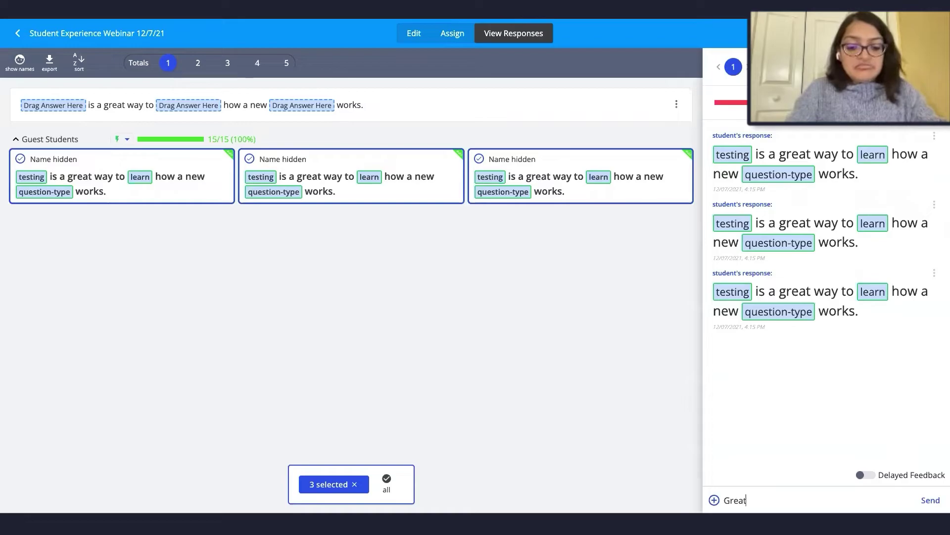
{"action": "type", "text": "job!!"}
{"action": "key", "text": "Return"}
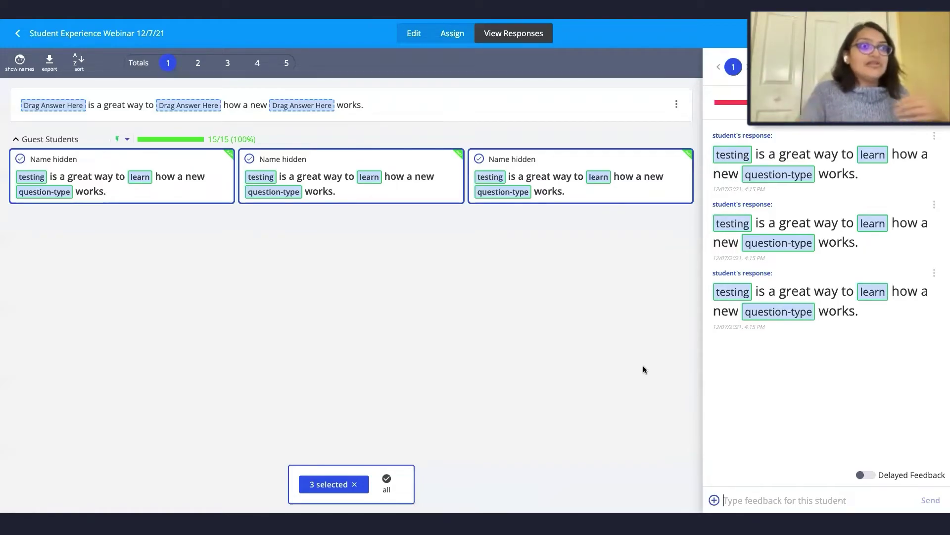
{"action": "left_click", "coordinate": [934, 67]}
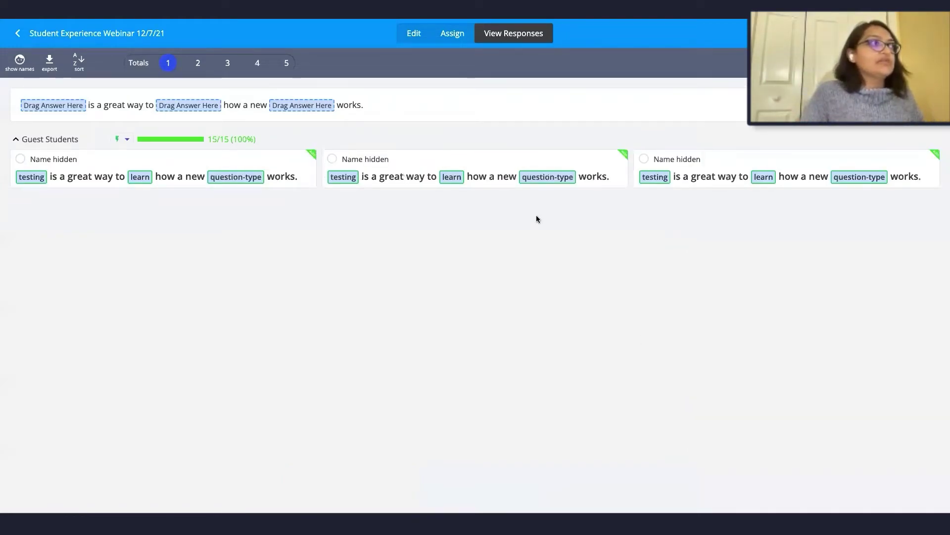
Browse the responses to questions 2 and 3, then review the feedback conversation on the first guest student's question 3 response and close it
{"action": "left_click", "coordinate": [198, 64]}
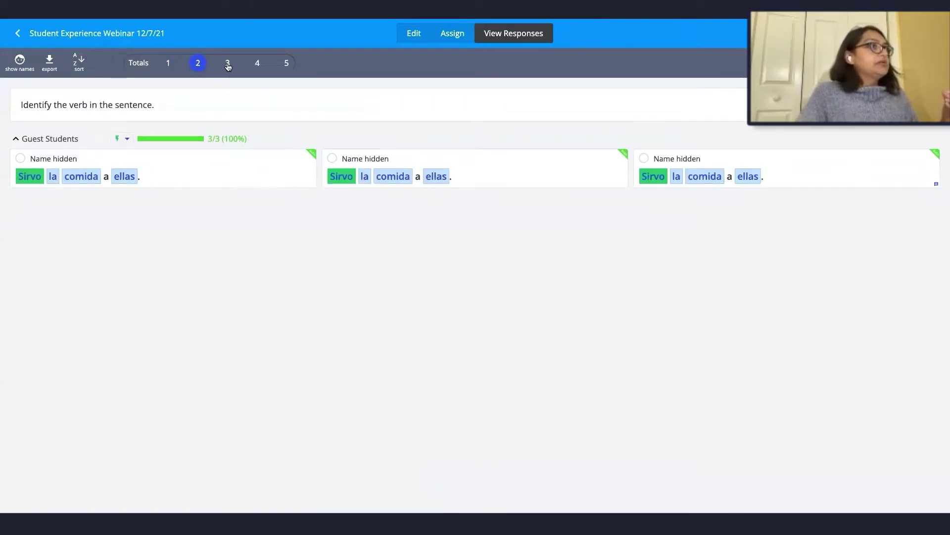
{"action": "left_click", "coordinate": [228, 65]}
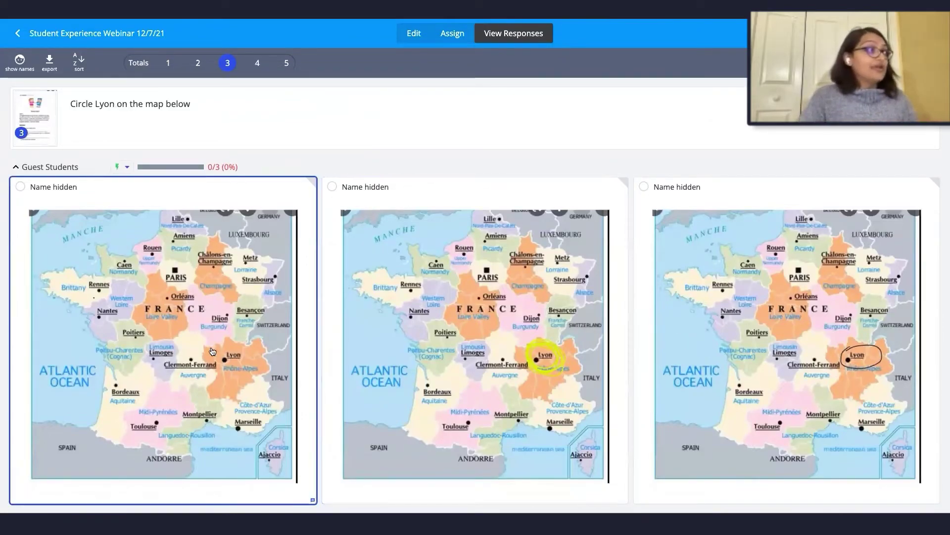
{"action": "left_click", "coordinate": [21, 187]}
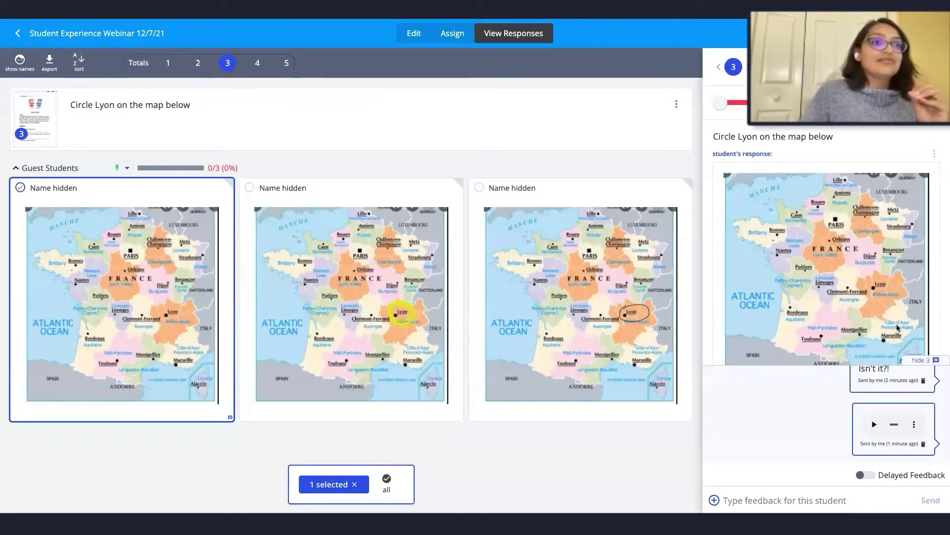
{"action": "scroll", "coordinate": [790, 457], "scroll_direction": "down", "scroll_amount": 1}
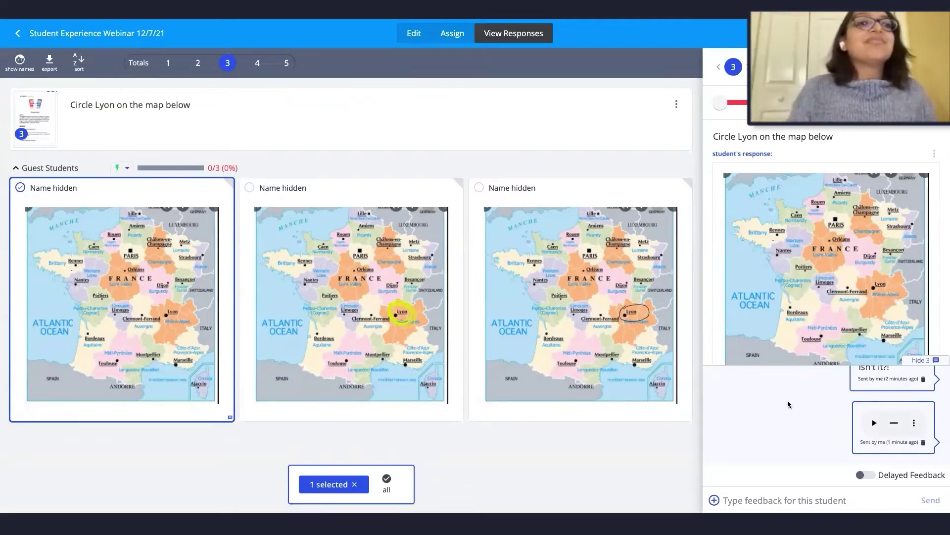
{"action": "scroll", "coordinate": [788, 400], "scroll_direction": "up", "scroll_amount": 2}
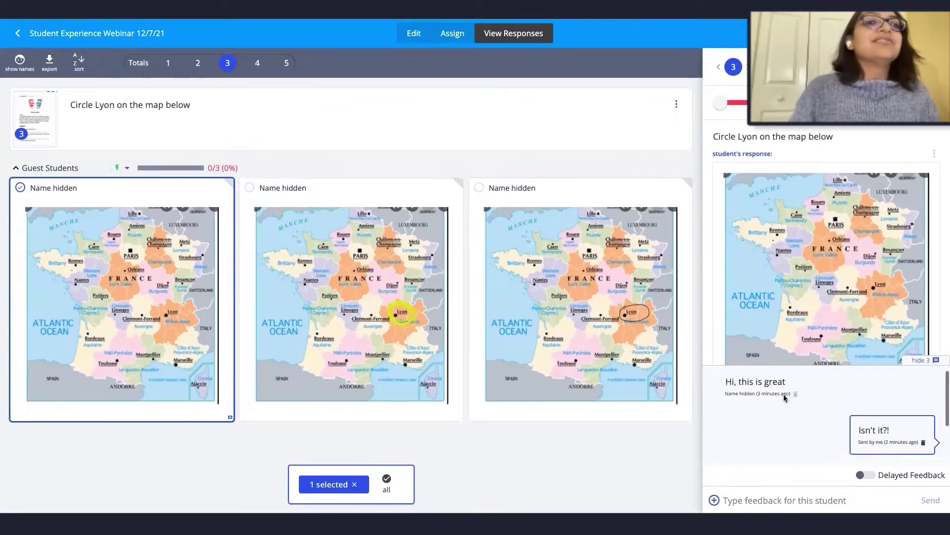
{"action": "scroll", "coordinate": [784, 397], "scroll_direction": "down", "scroll_amount": 2}
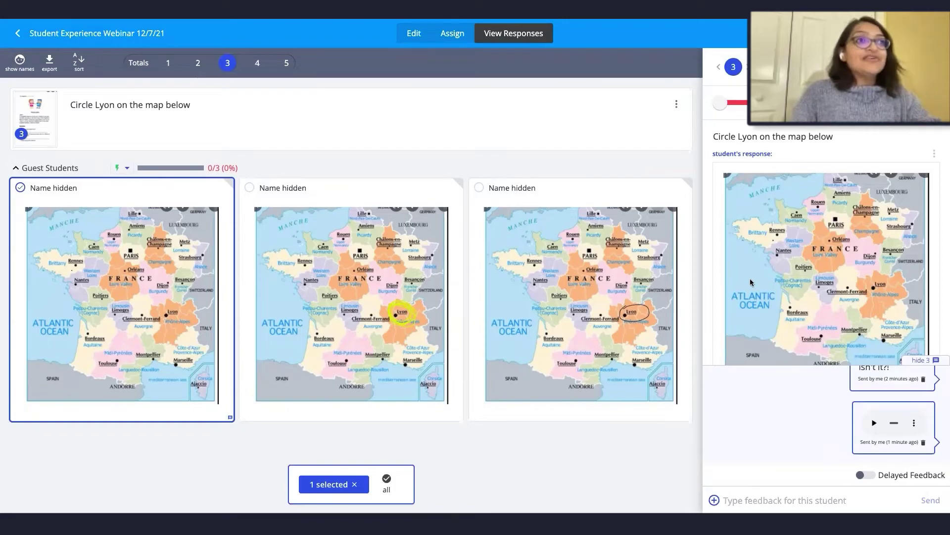
{"action": "left_click", "coordinate": [934, 67]}
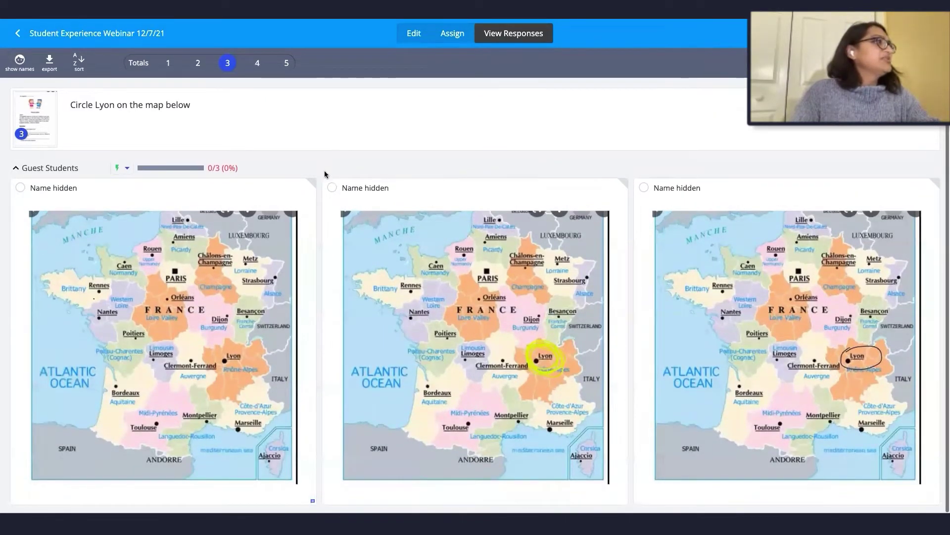
Open the second guest student's question 3 response for drawn feedback and scribble a green circle around Lyon on the map
{"action": "left_click", "coordinate": [333, 188]}
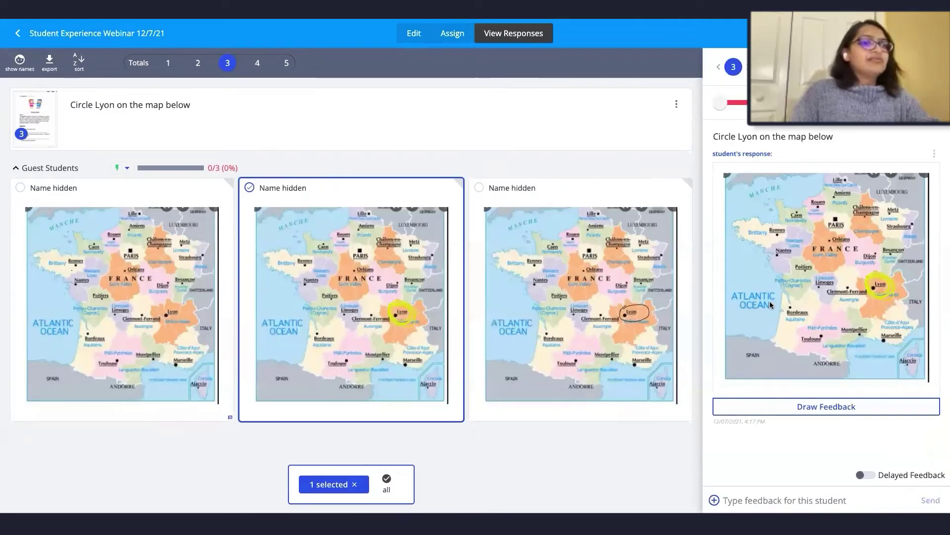
{"action": "left_click", "coordinate": [818, 407]}
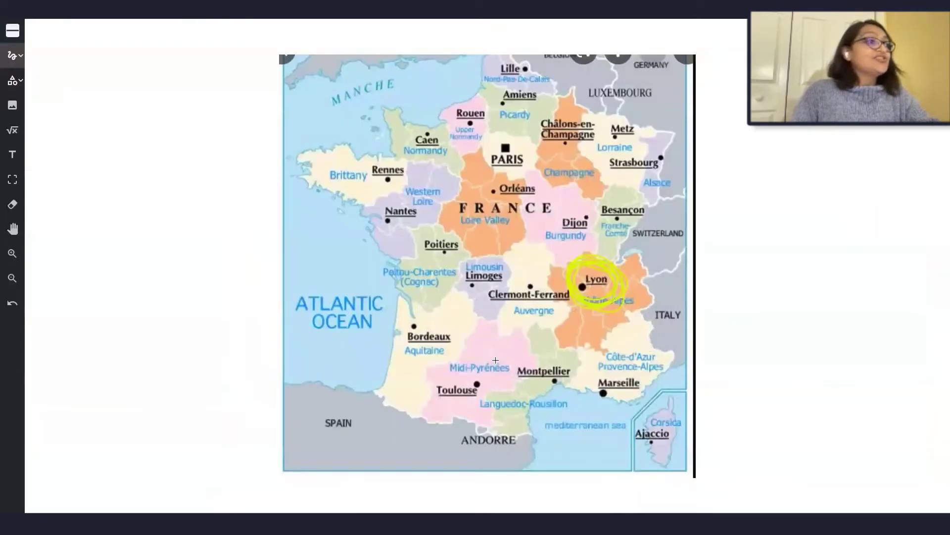
{"action": "left_click", "coordinate": [14, 32]}
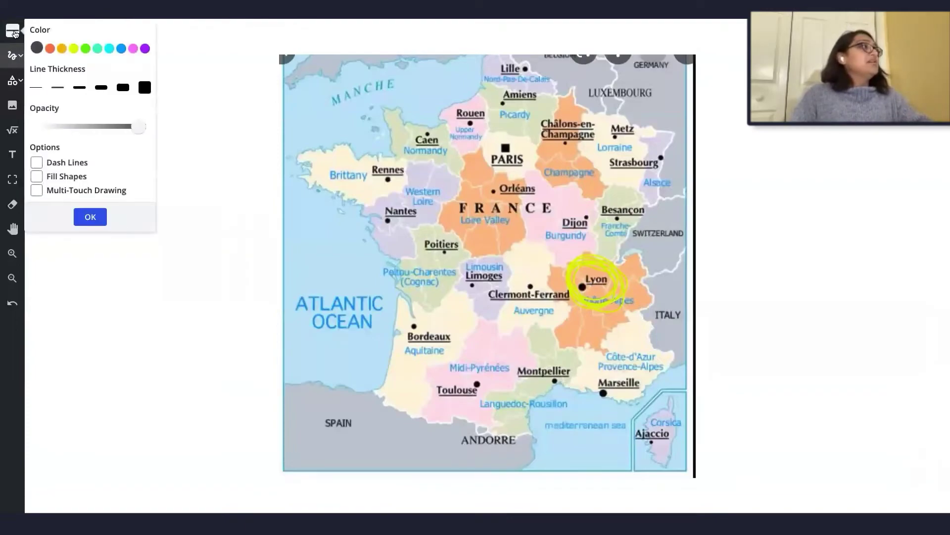
{"action": "left_click", "coordinate": [85, 48]}
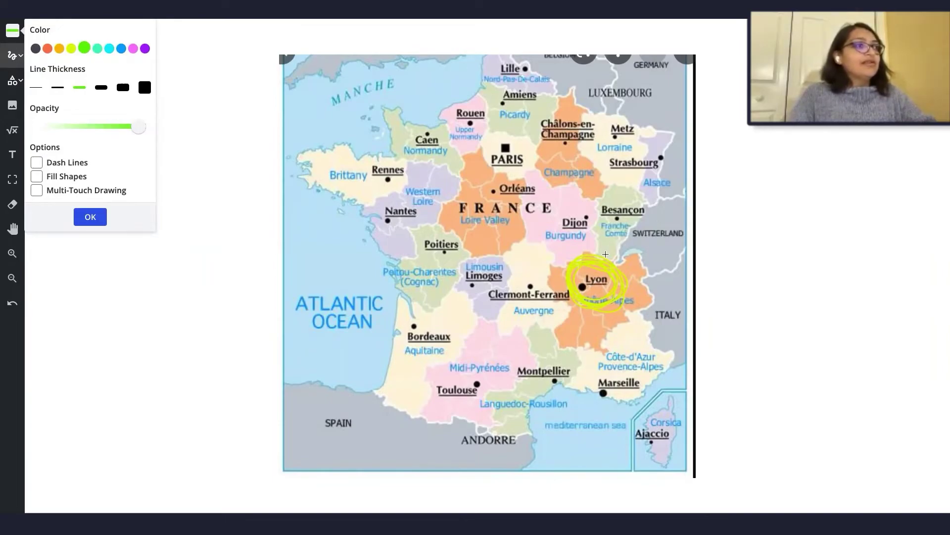
{"action": "left_click", "coordinate": [8, 58]}
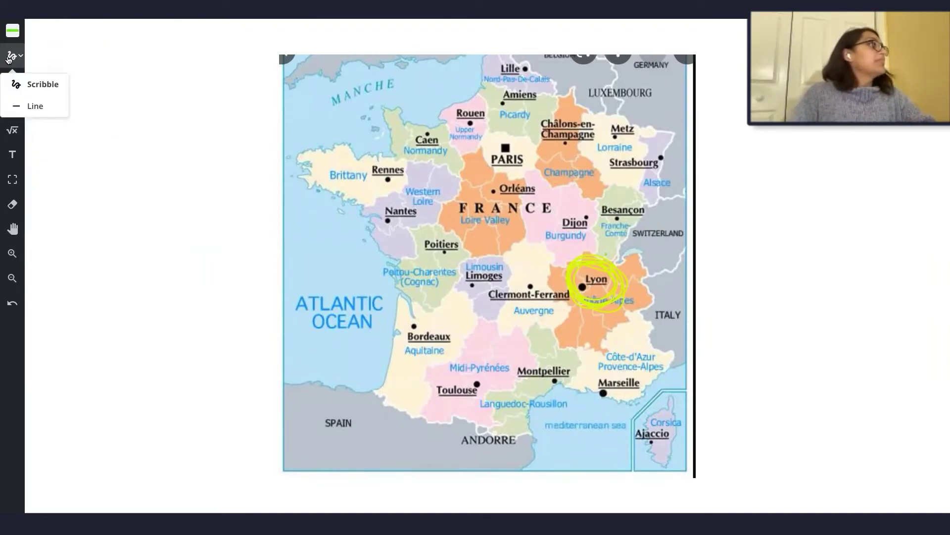
{"action": "left_click", "coordinate": [29, 85]}
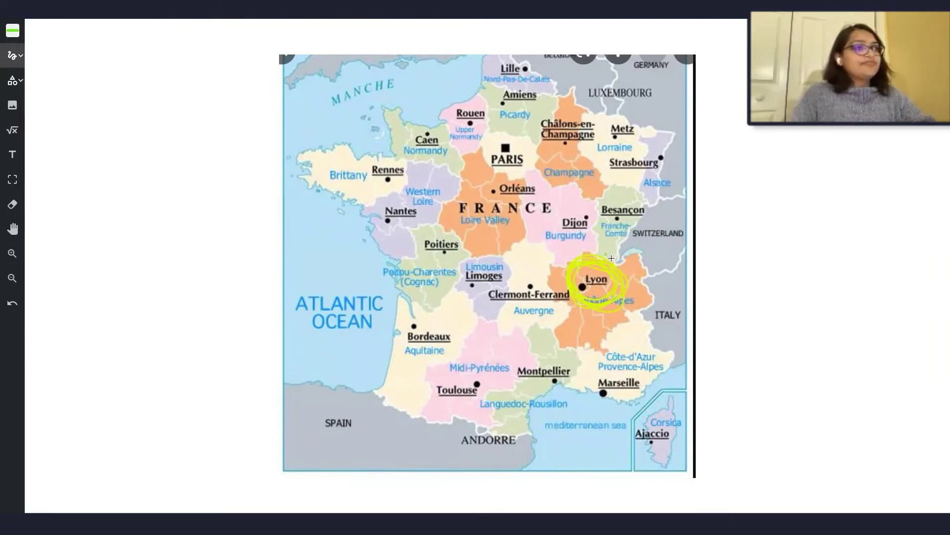
{"action": "left_click_drag", "start_coordinate": [595, 336], "coordinate": [570, 270]}
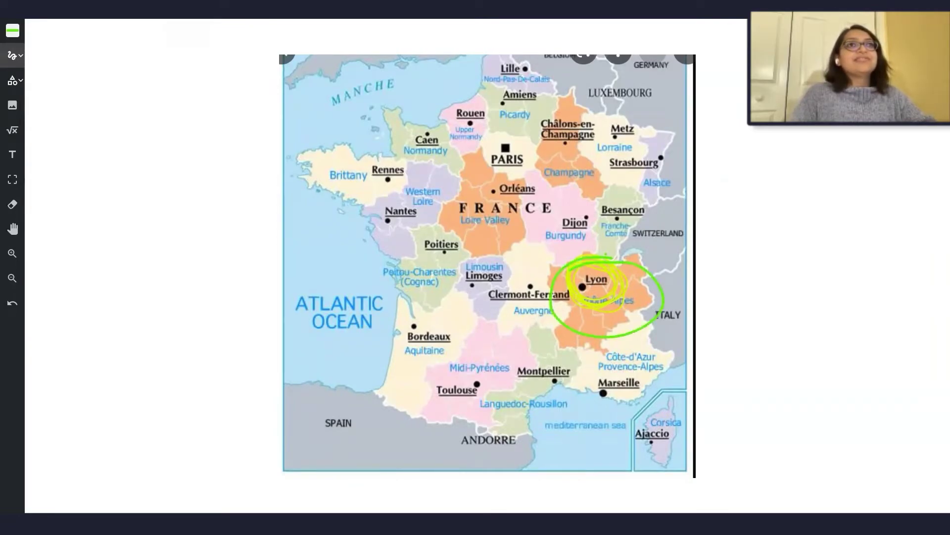
Attach the drawn map feedback and send it to the second guest student while closing the feedback panel
{"action": "left_click", "coordinate": [925, 30]}
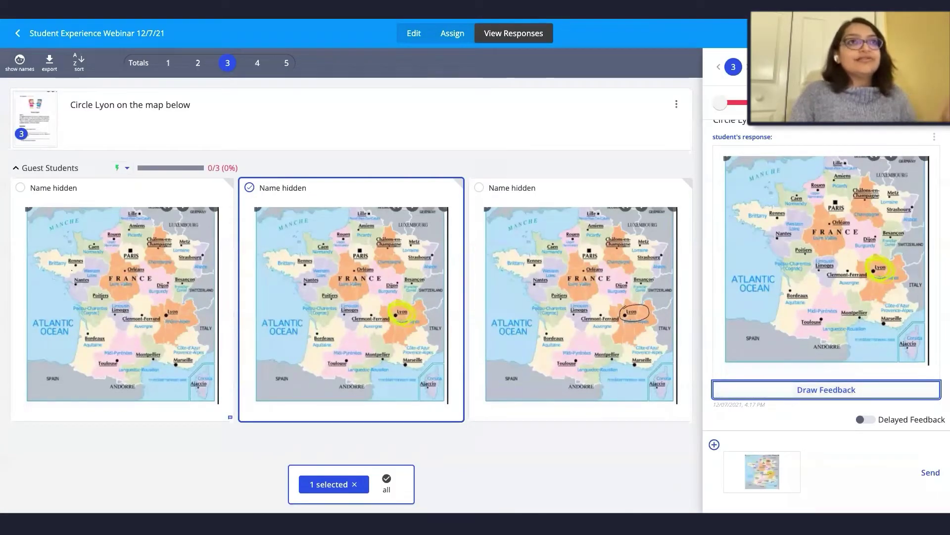
{"action": "left_click", "coordinate": [933, 67]}
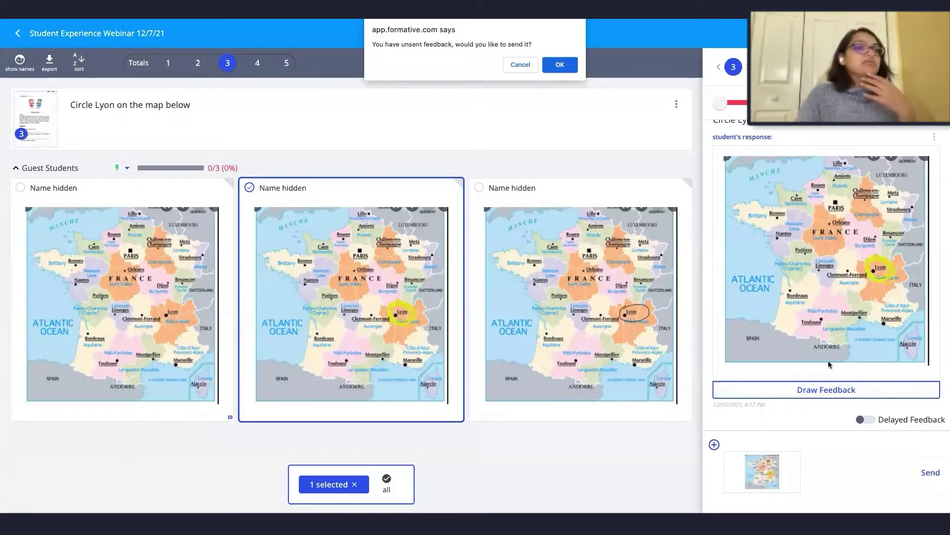
{"action": "left_click", "coordinate": [560, 64]}
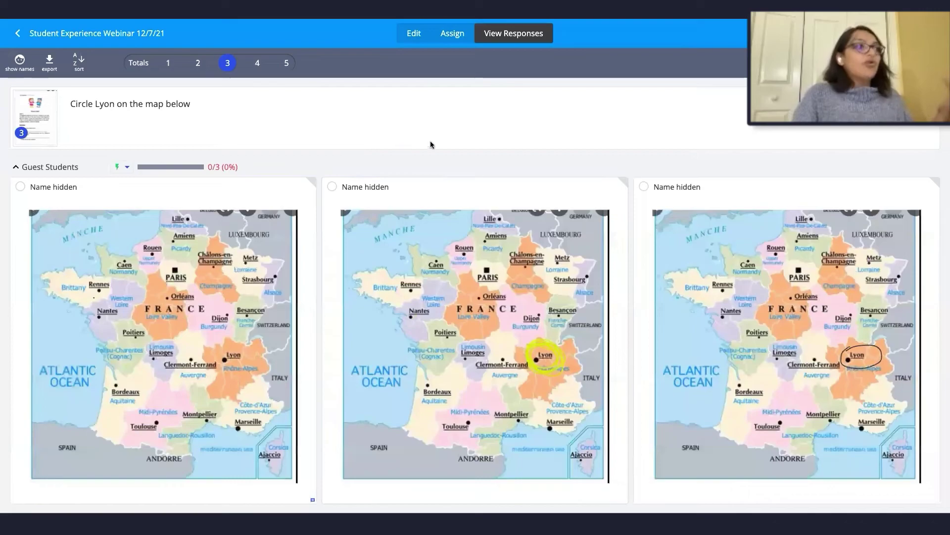
Show all responses to question 4, then switch to the Chrome window with the student's list of assigned formatives
{"action": "left_click", "coordinate": [258, 62]}
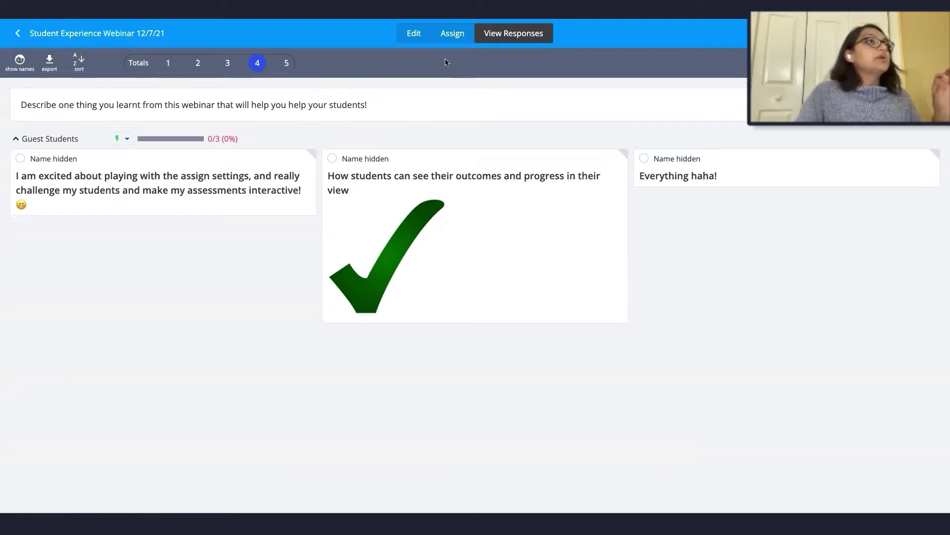
{"action": "mouse_move", "coordinate": [248, 19]}
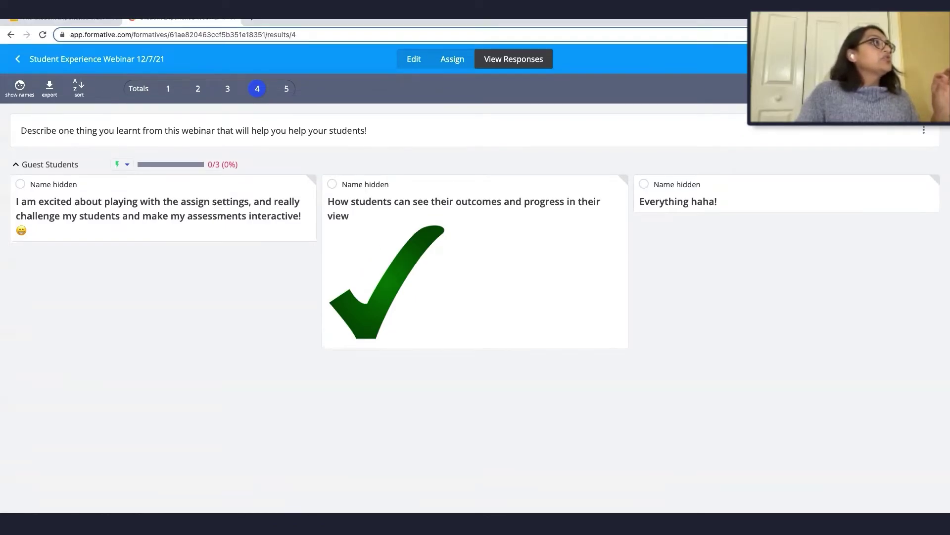
{"action": "key", "text": "ctrl+super+f"}
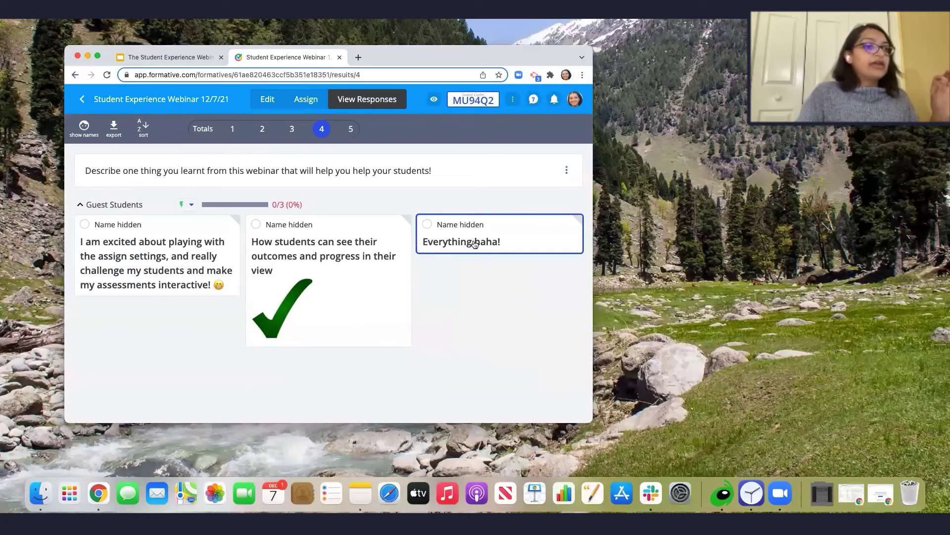
{"action": "left_click", "coordinate": [106, 489]}
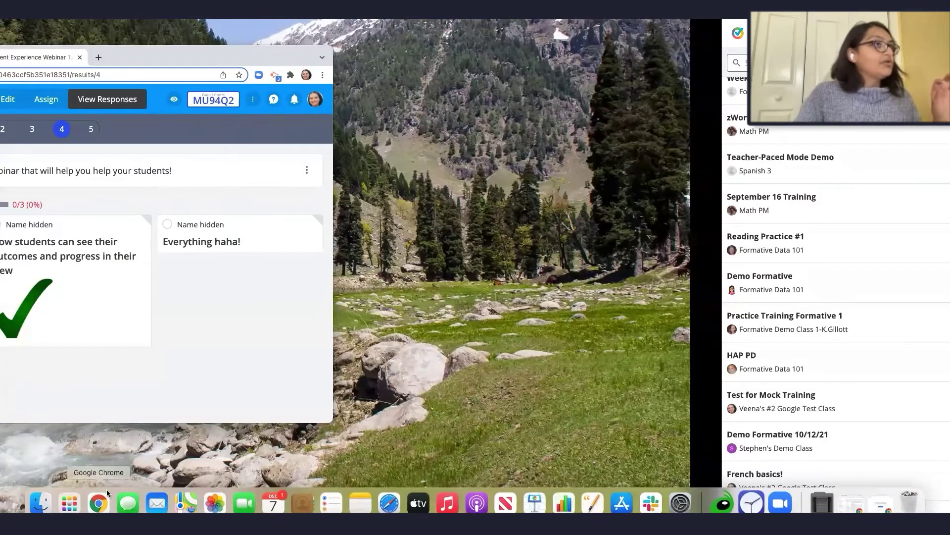
{"action": "scroll", "coordinate": [437, 157], "scroll_direction": "up", "scroll_amount": 15}
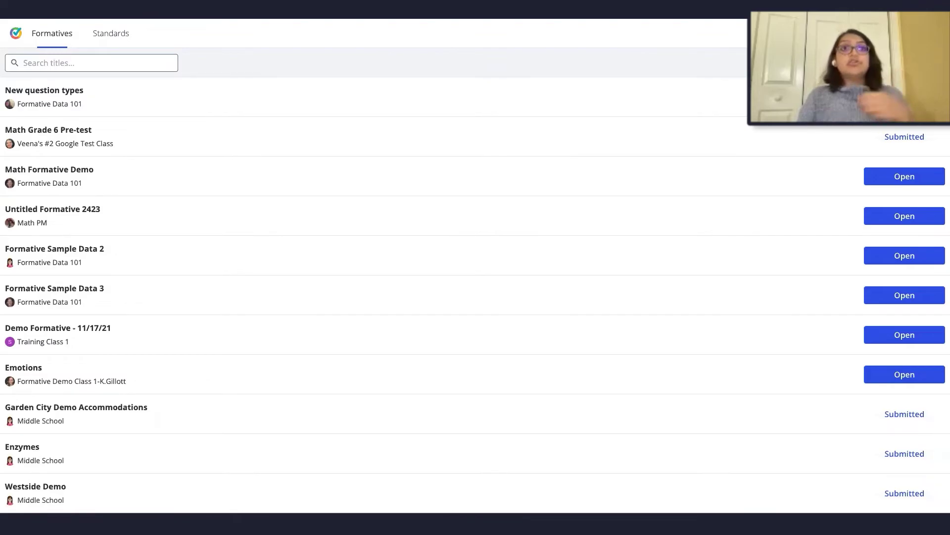
View the submitted Math Grade 6 Pre-test and Thomas County Middle School formatives as the student, returning to the list after each
{"action": "left_click", "coordinate": [905, 136]}
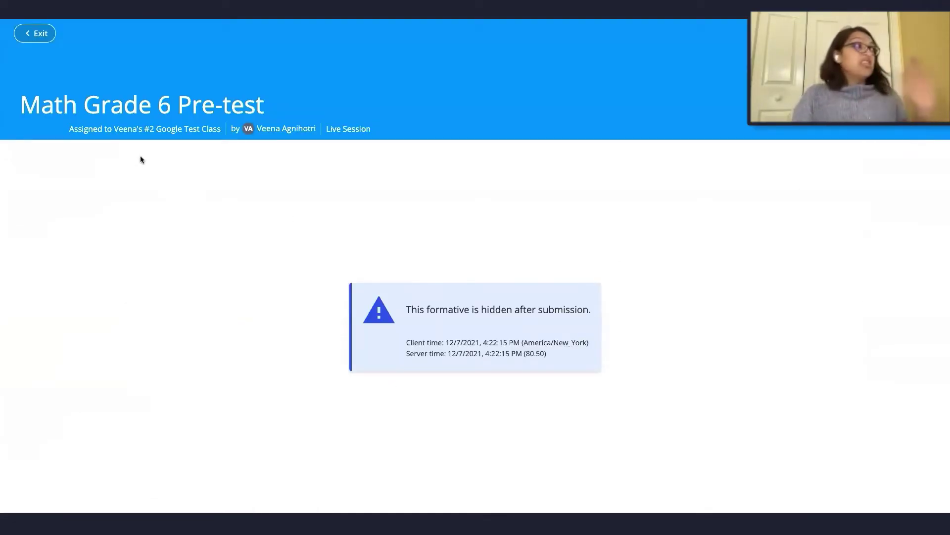
{"action": "left_click", "coordinate": [35, 34]}
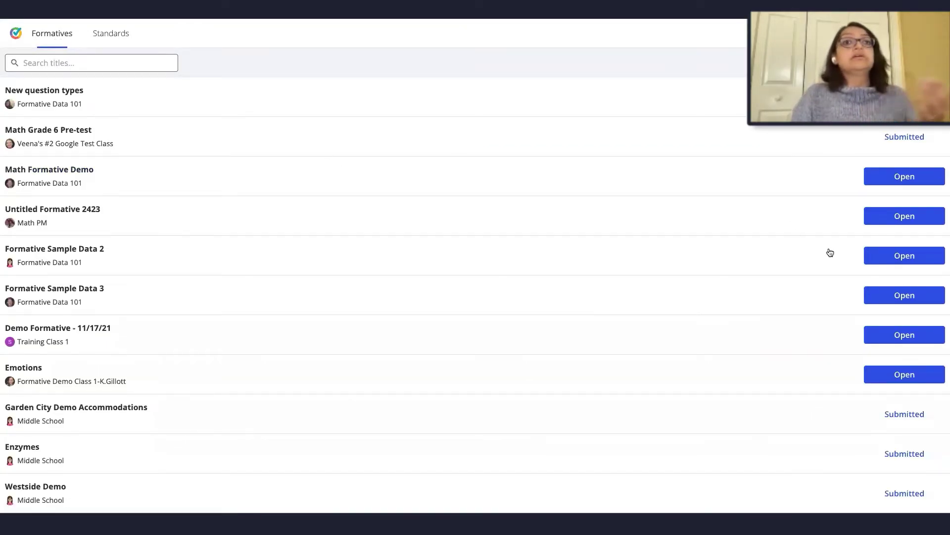
{"action": "scroll", "coordinate": [880, 282], "scroll_direction": "down", "scroll_amount": 6}
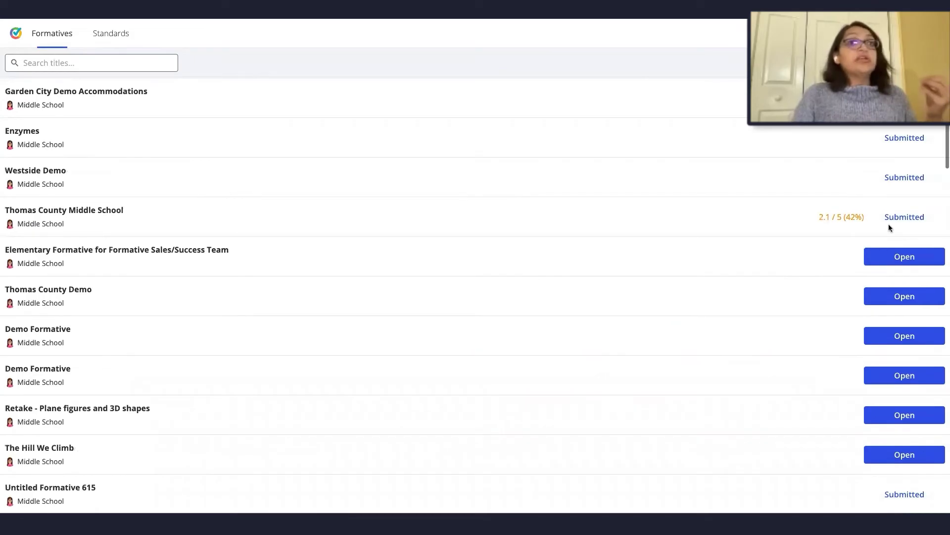
{"action": "left_click", "coordinate": [914, 220]}
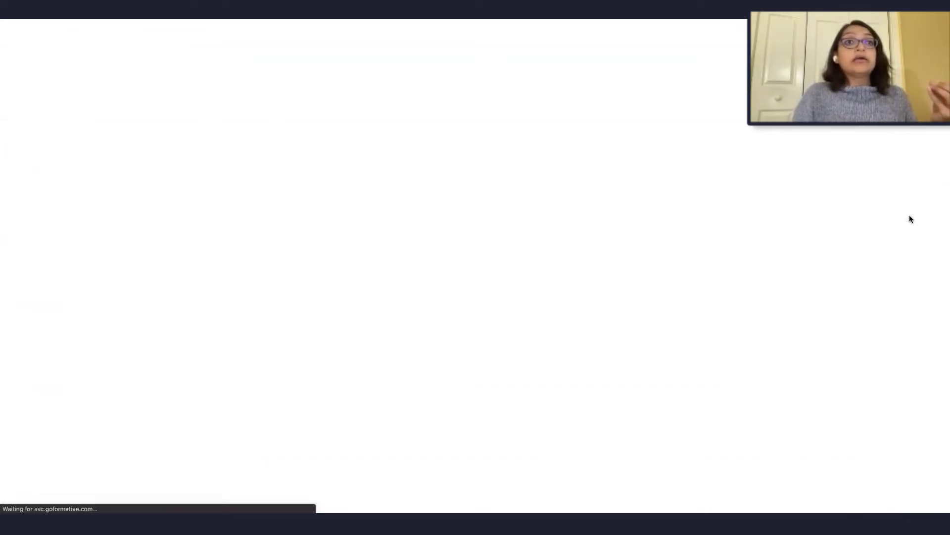
{"action": "scroll", "coordinate": [825, 322], "scroll_direction": "down", "scroll_amount": 4}
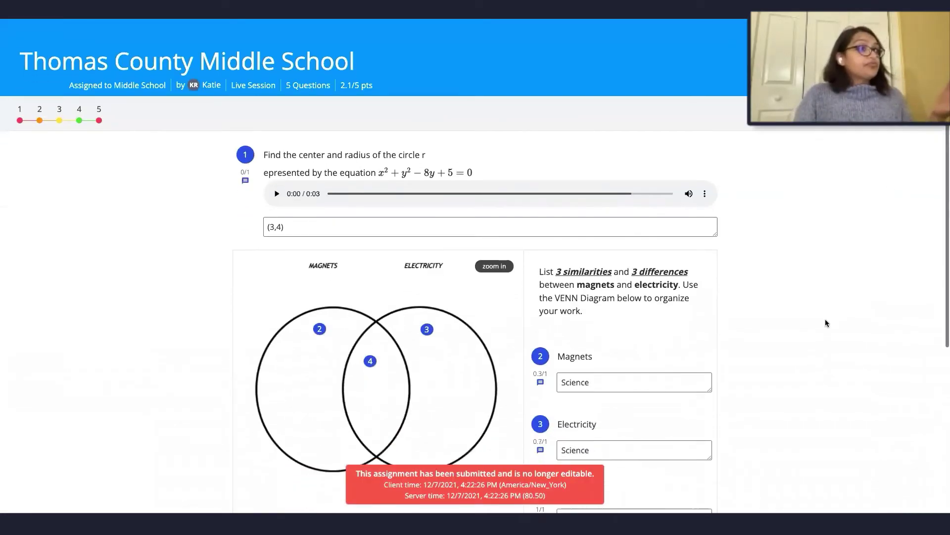
{"action": "scroll", "coordinate": [802, 258], "scroll_direction": "down", "scroll_amount": 1}
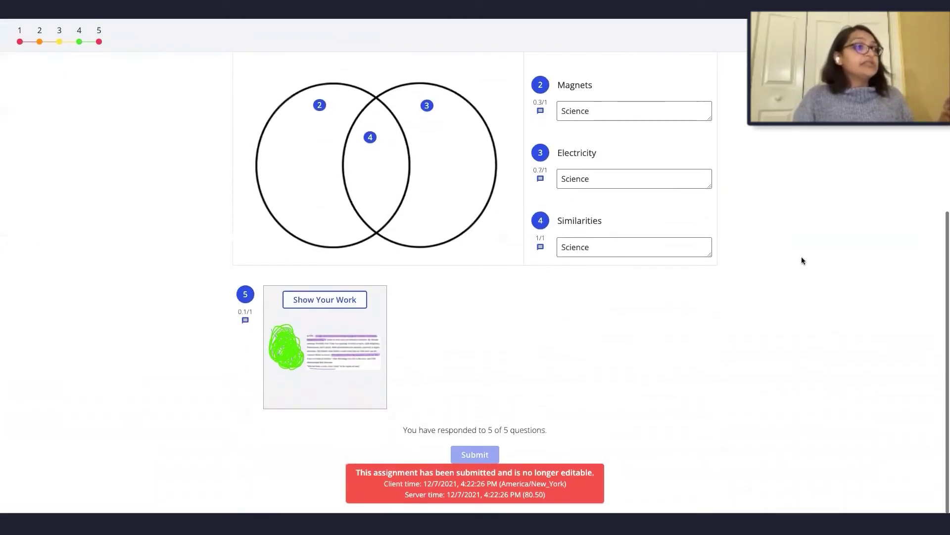
{"action": "scroll", "coordinate": [802, 258], "scroll_direction": "up", "scroll_amount": 5}
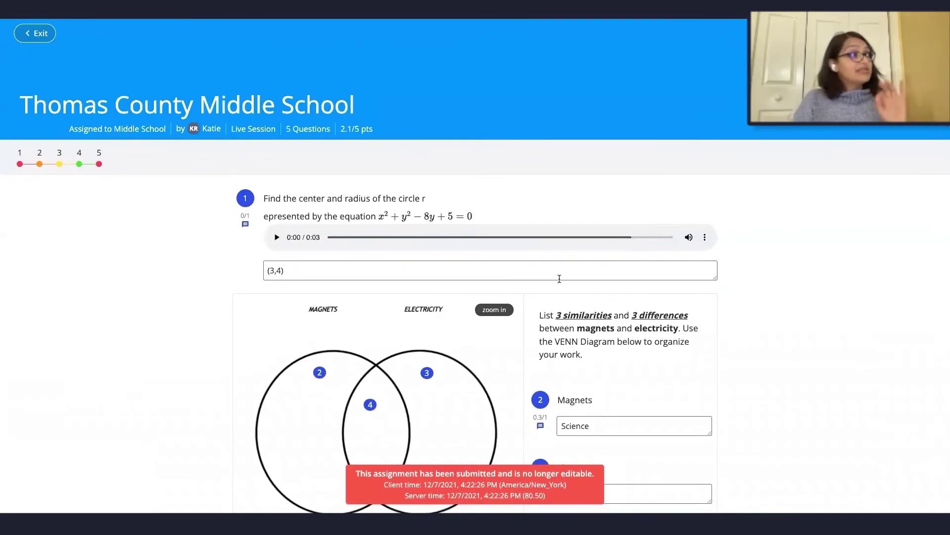
{"action": "left_click", "coordinate": [22, 35]}
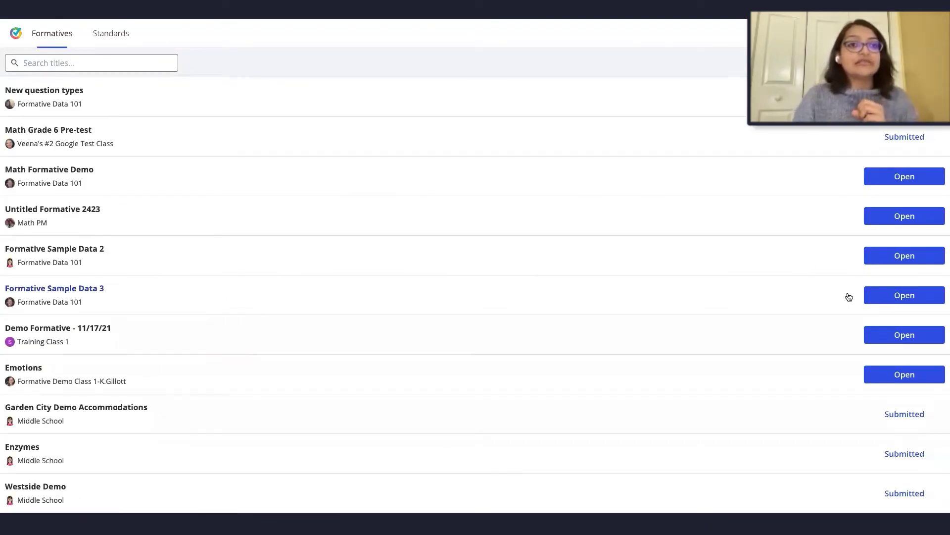
Filter the student's formatives list to the #2 Google Test Class
{"action": "scroll", "coordinate": [849, 297], "scroll_direction": "down", "scroll_amount": 15}
{"action": "scroll", "coordinate": [849, 297], "scroll_direction": "down", "scroll_amount": 3}
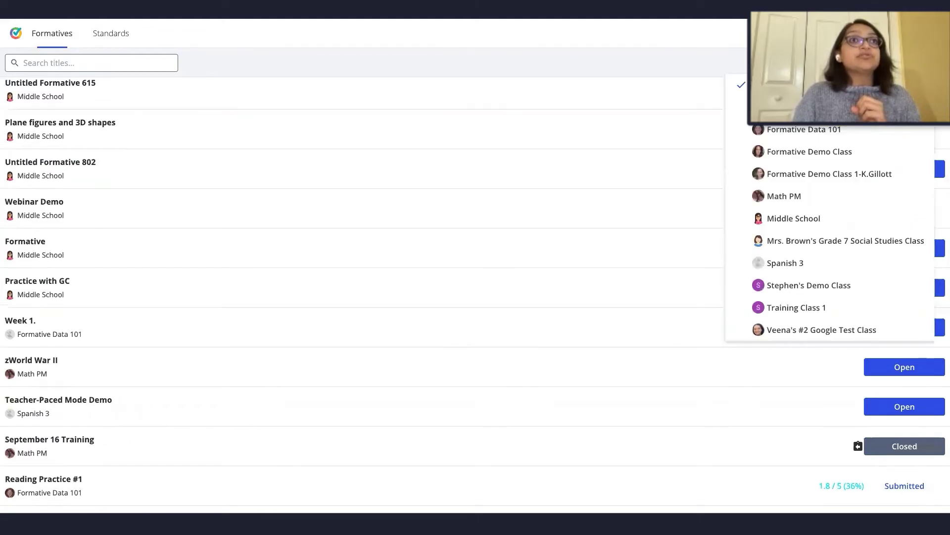
{"action": "left_click", "coordinate": [807, 324]}
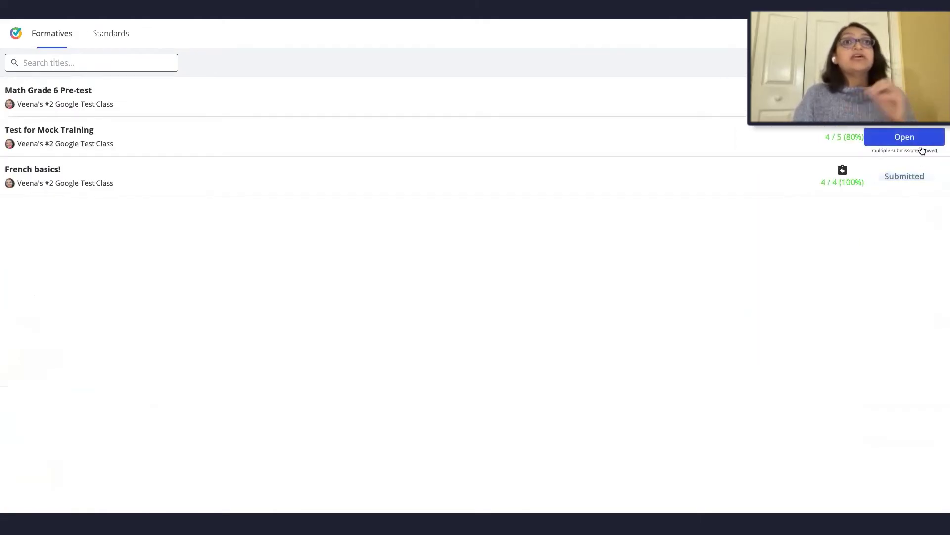
Open the Test for Mock Training formative, which allows multiple submissions, and look through its questions, scores and progress tracker
{"action": "left_click", "coordinate": [890, 142]}
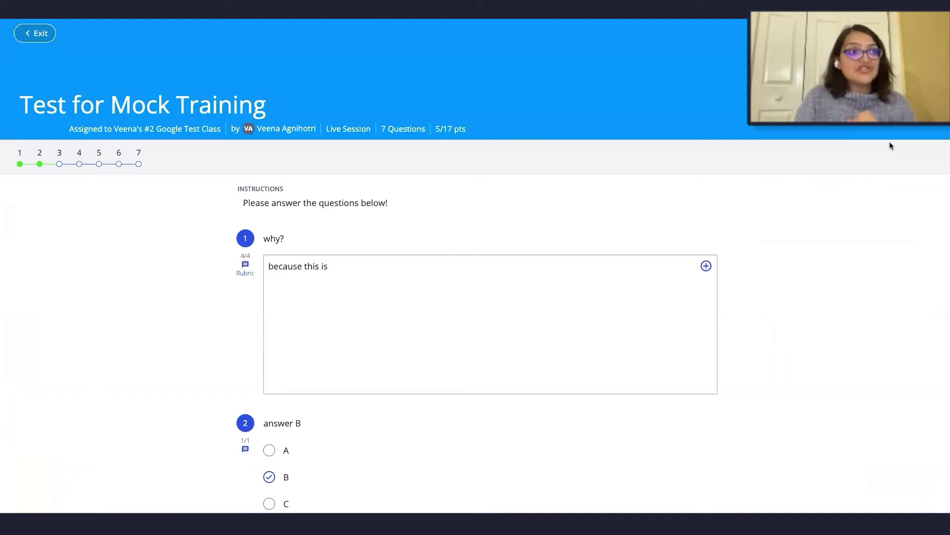
{"action": "scroll", "coordinate": [548, 323], "scroll_direction": "down", "scroll_amount": 3}
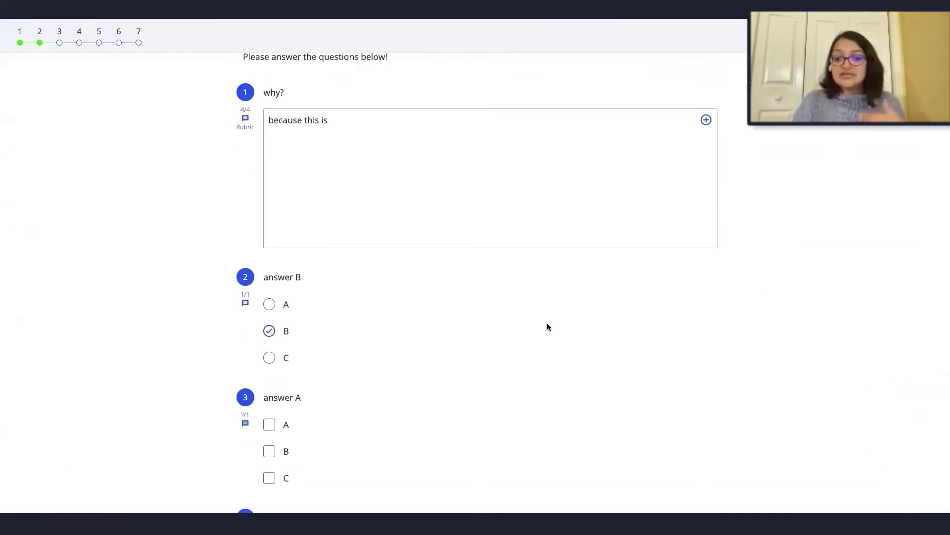
{"action": "scroll", "coordinate": [534, 348], "scroll_direction": "up", "scroll_amount": 3}
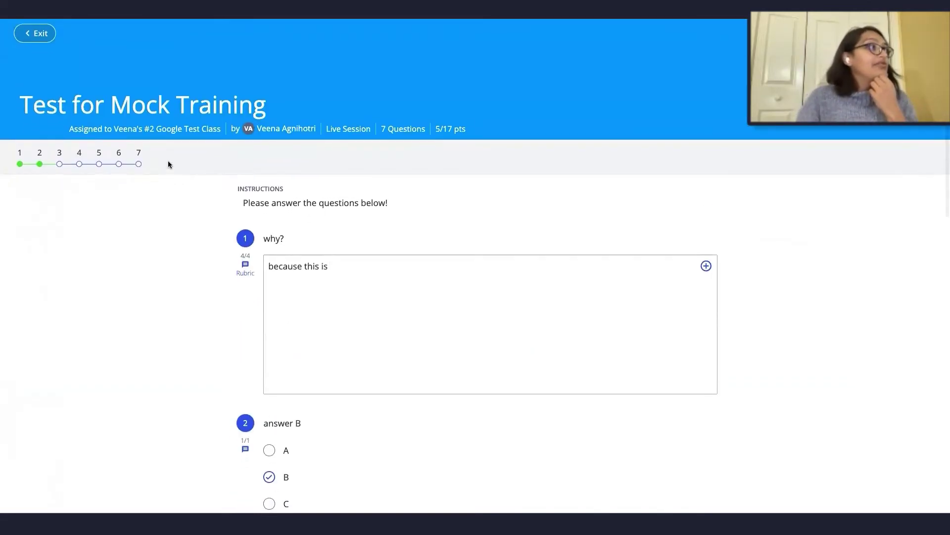
Exit the Test for Mock Training formative, view the student's results by standard, and return to the student's formatives list
{"action": "left_click", "coordinate": [34, 40]}
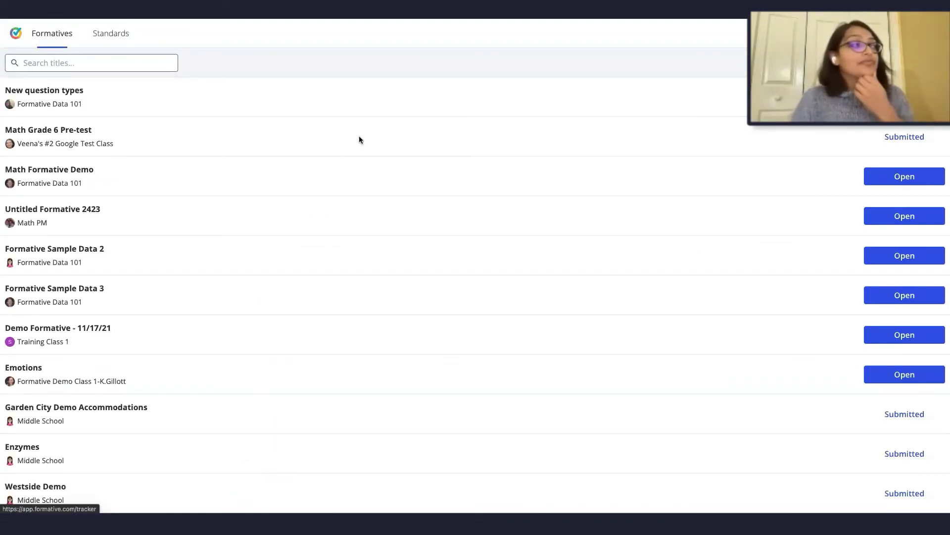
{"action": "left_click", "coordinate": [112, 33]}
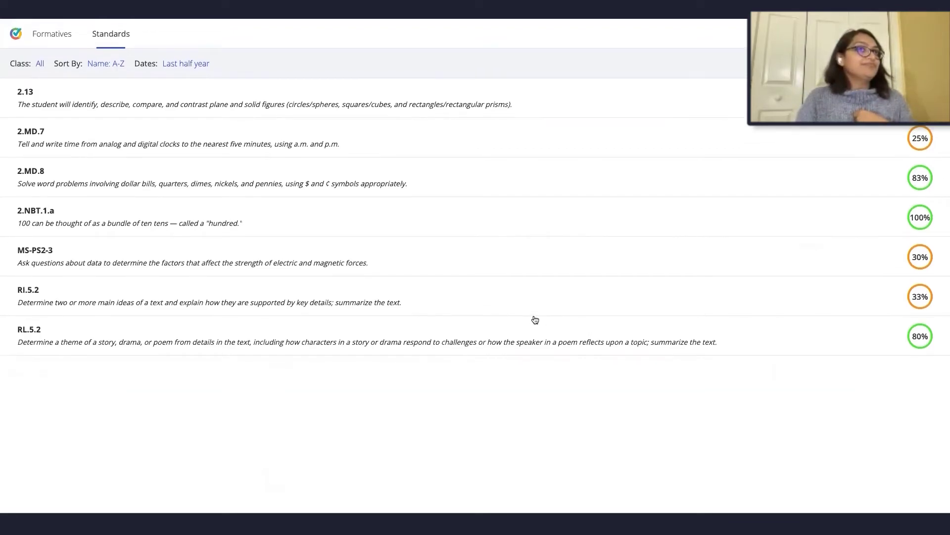
{"action": "left_click", "coordinate": [54, 37]}
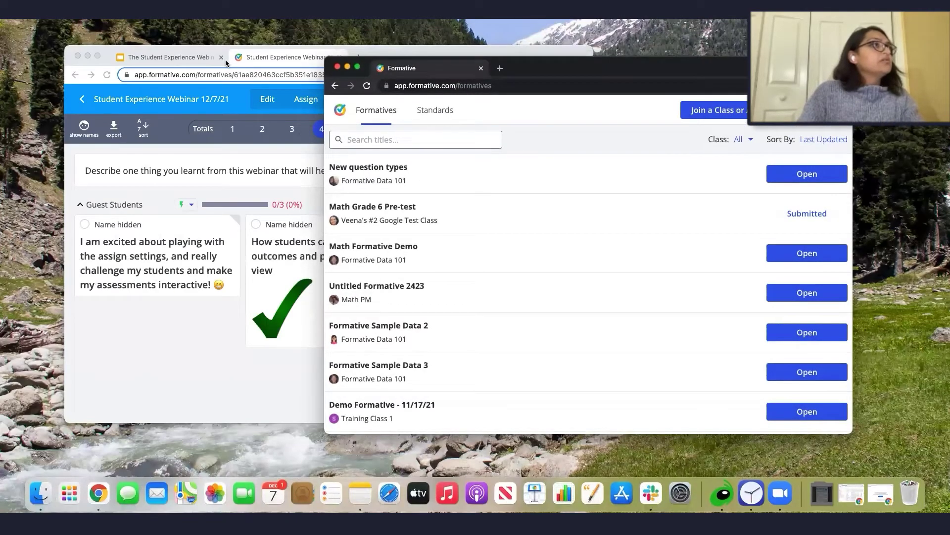
Switch to the teacher's Student Experience Webinar window, show the response totals, and view the first student's question 3 response with its feedback
{"action": "left_click", "coordinate": [255, 60]}
{"action": "left_click", "coordinate": [106, 75]}
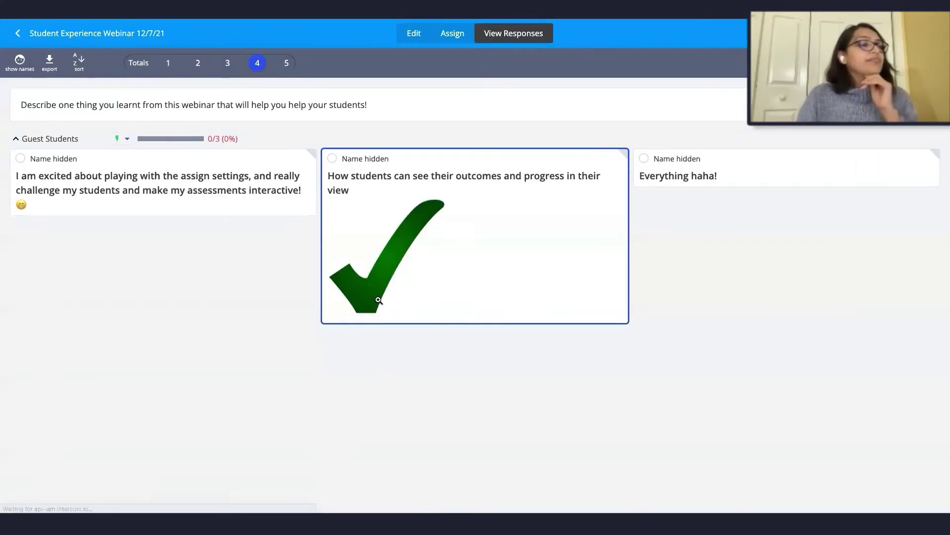
{"action": "left_click", "coordinate": [140, 63]}
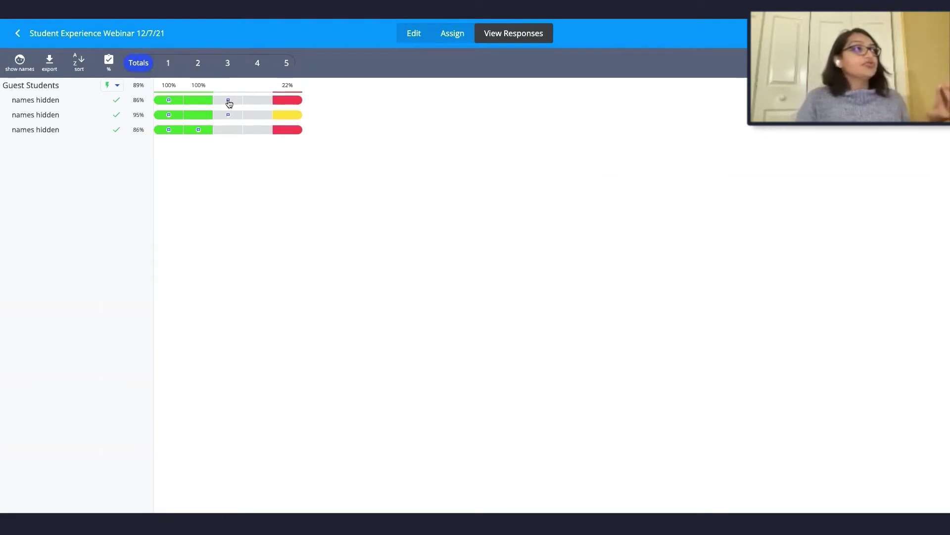
{"action": "left_click", "coordinate": [228, 101]}
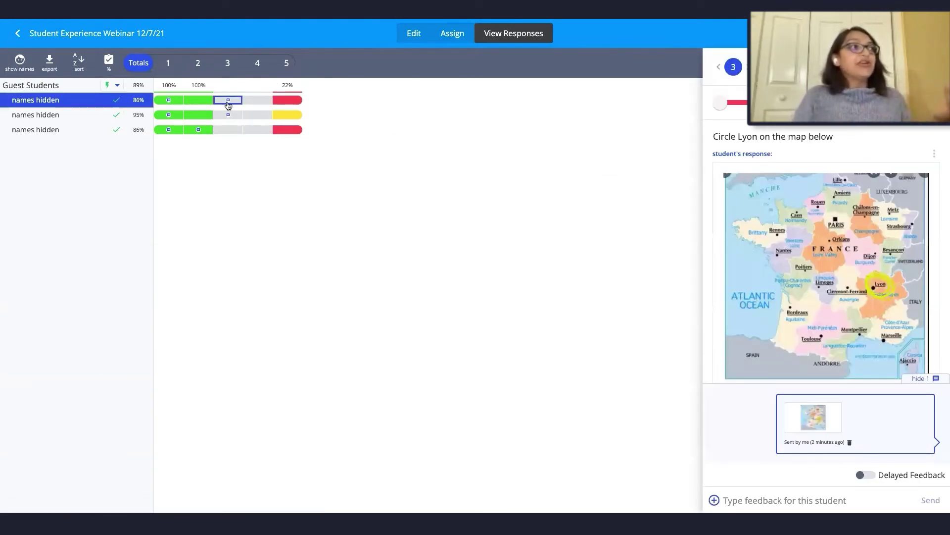
{"action": "left_click", "coordinate": [279, 155]}
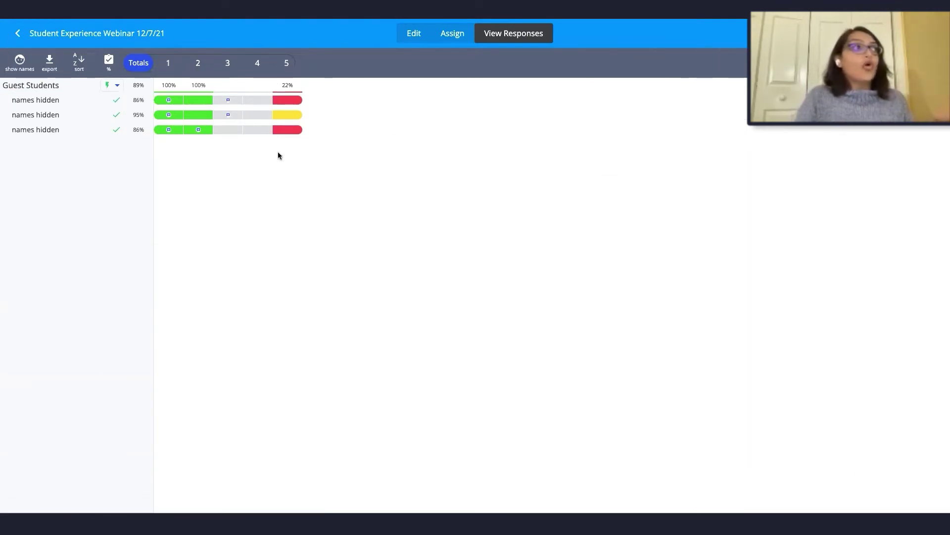
Review all responses to question 3, including the second student's feedback, and those to question 1, then return to the totals
{"action": "left_click", "coordinate": [234, 65]}
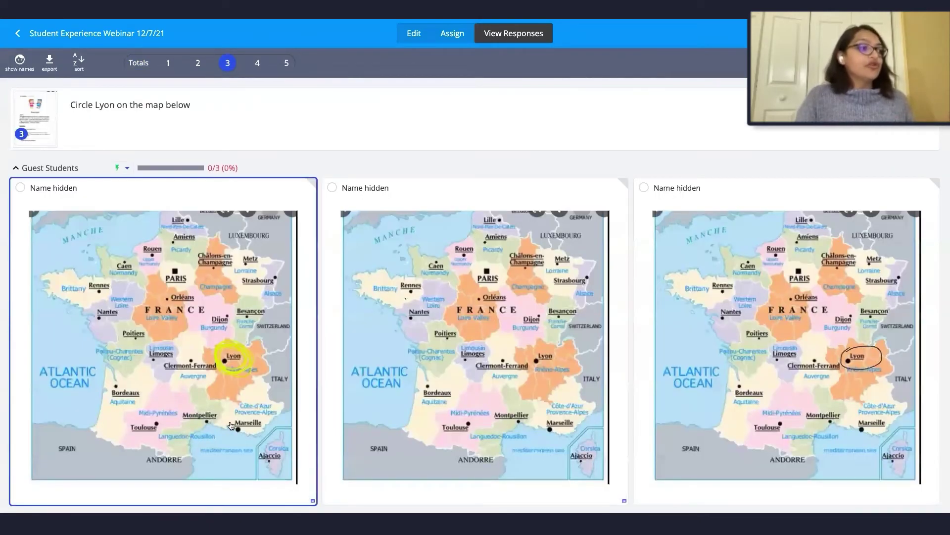
{"action": "left_click", "coordinate": [624, 500]}
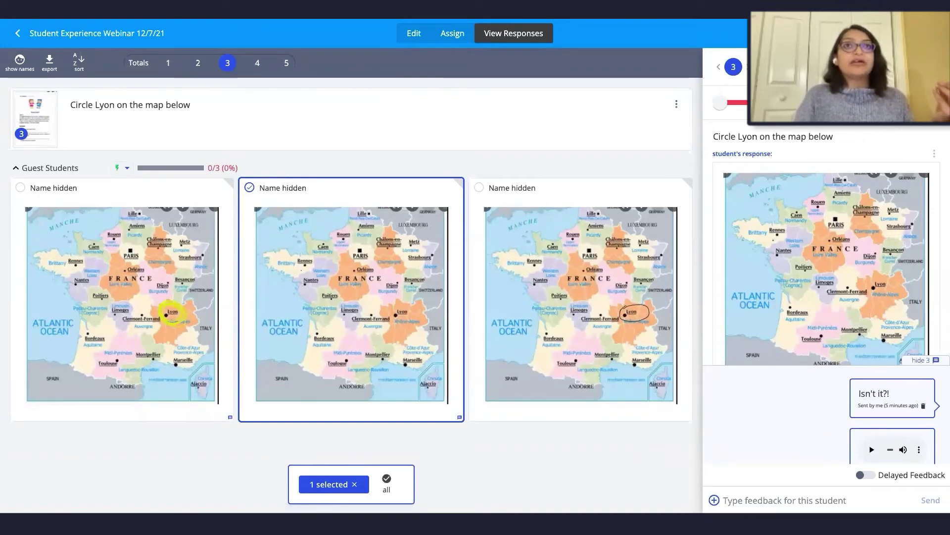
{"action": "left_click", "coordinate": [935, 67]}
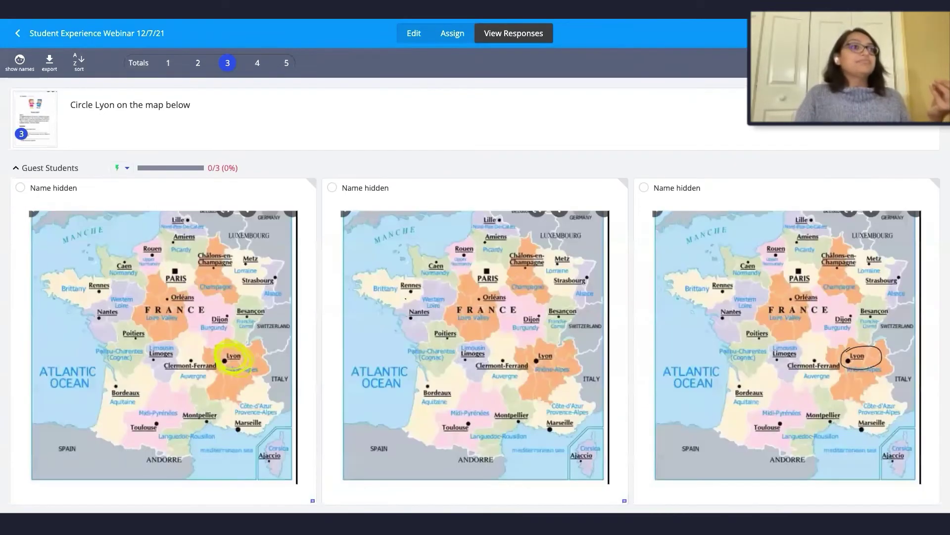
{"action": "left_click", "coordinate": [169, 63]}
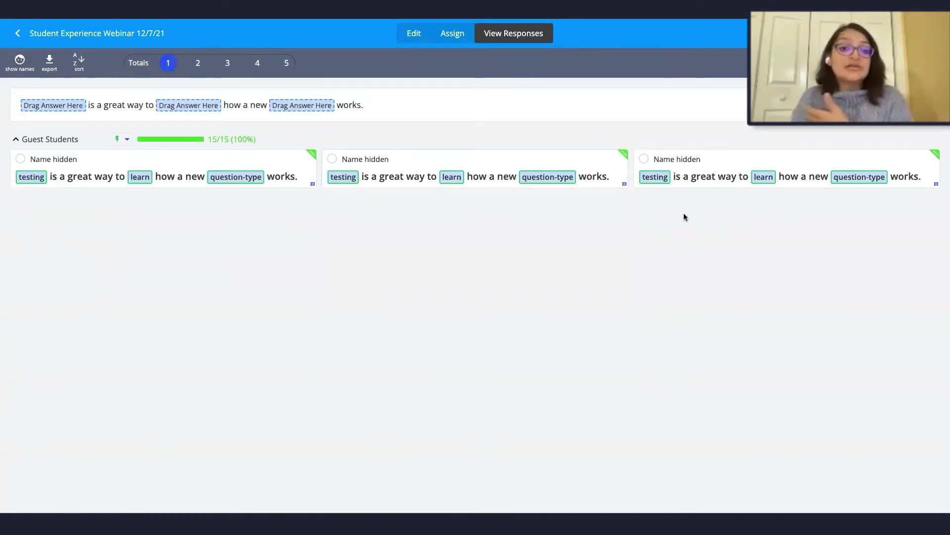
{"action": "left_click", "coordinate": [143, 63]}
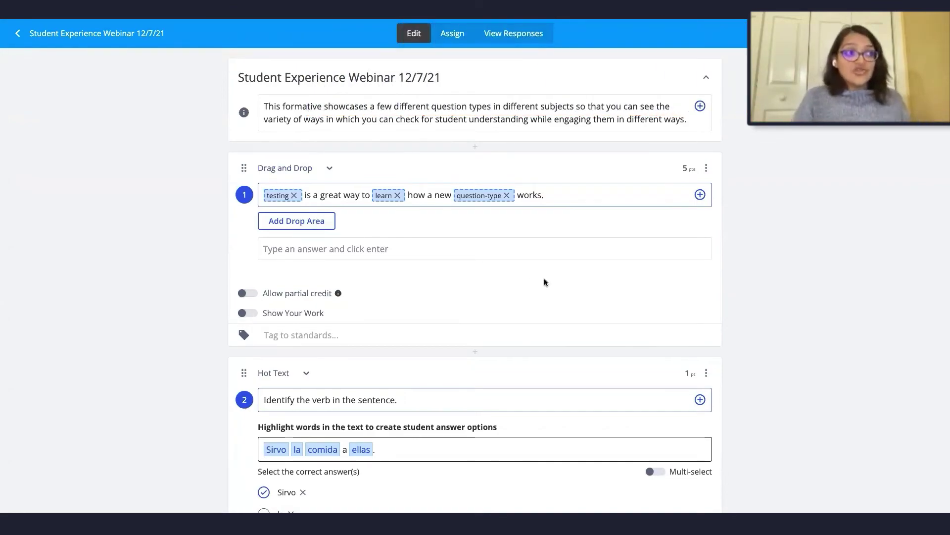
Preview the Student Experience Webinar formative as a student in a separate tab, look through its questions, and close the preview in the editor
{"action": "scroll", "coordinate": [563, 277], "scroll_direction": "down", "scroll_amount": 2}
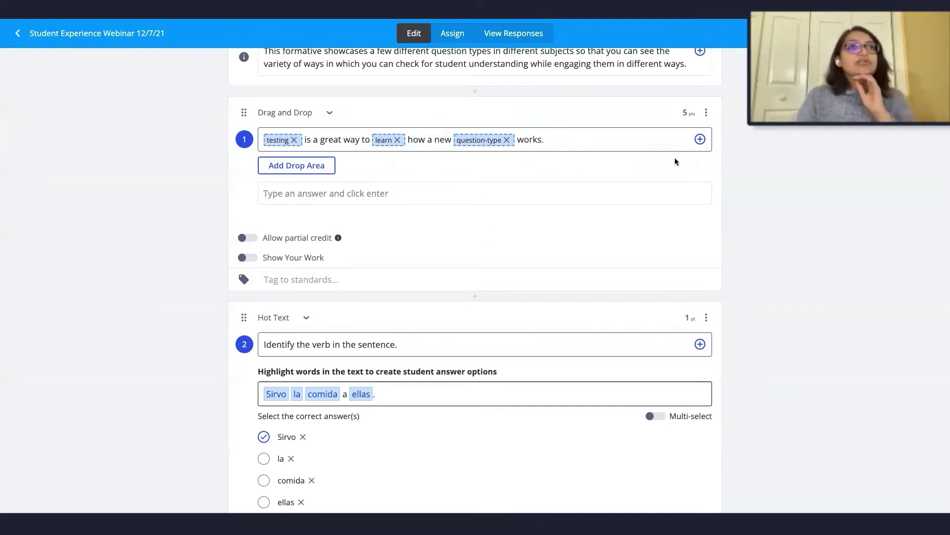
{"action": "left_click", "coordinate": [811, 33]}
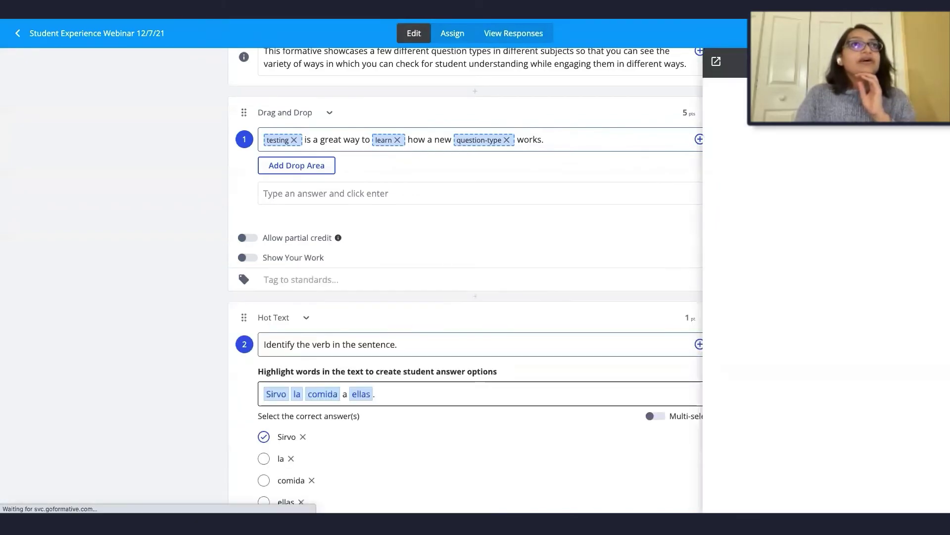
{"action": "left_click", "coordinate": [716, 62]}
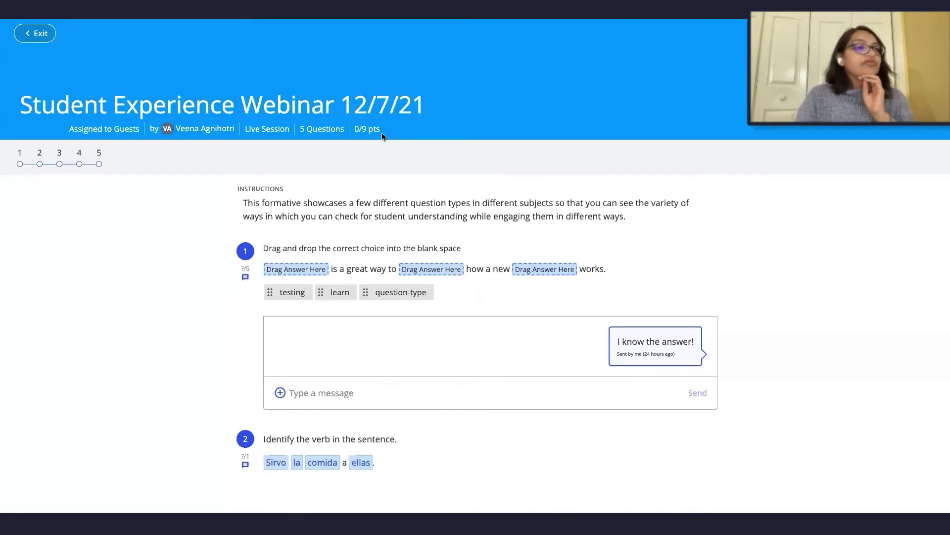
{"action": "scroll", "coordinate": [763, 286], "scroll_direction": "down", "scroll_amount": 2}
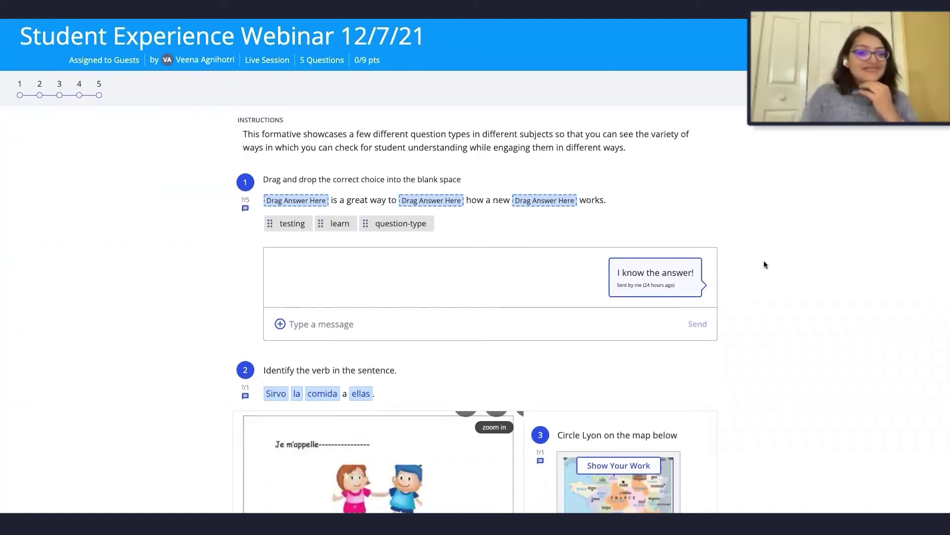
{"action": "scroll", "coordinate": [764, 260], "scroll_direction": "down", "scroll_amount": 1}
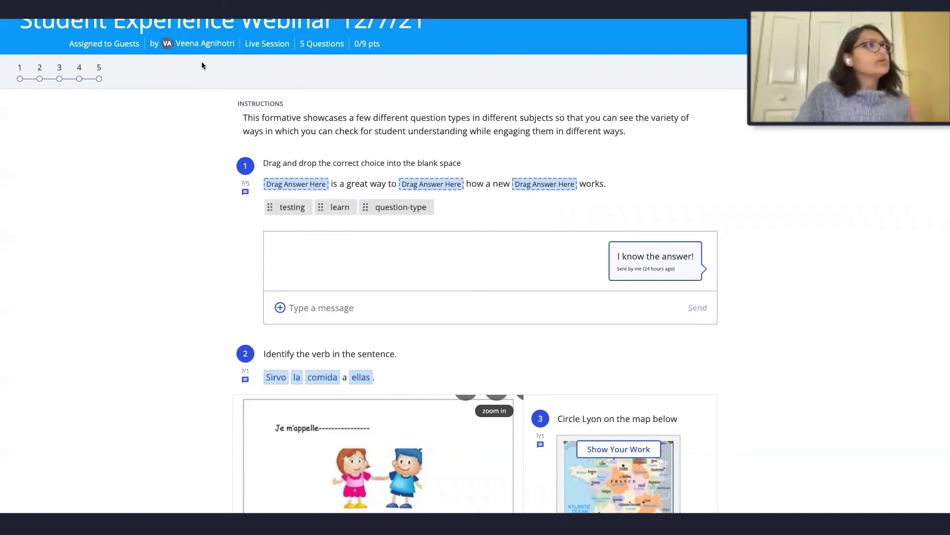
{"action": "left_click", "coordinate": [213, 10]}
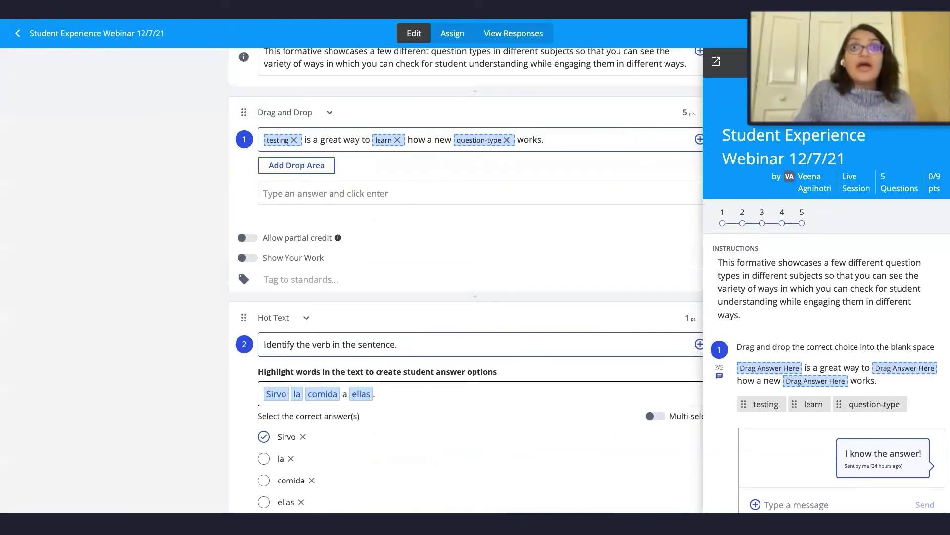
{"action": "left_click", "coordinate": [541, 269]}
{"action": "scroll", "coordinate": [499, 248], "scroll_direction": "up", "scroll_amount": 2}
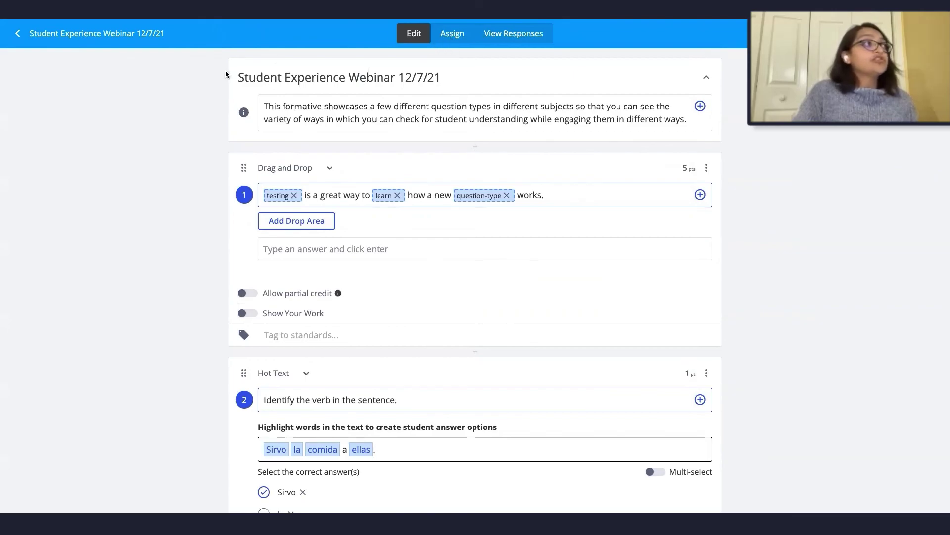
Return to the training folder, generate a sharing link for a copy of Student Experience Webinar 12/7/21, and select the link text
{"action": "left_click", "coordinate": [19, 33]}
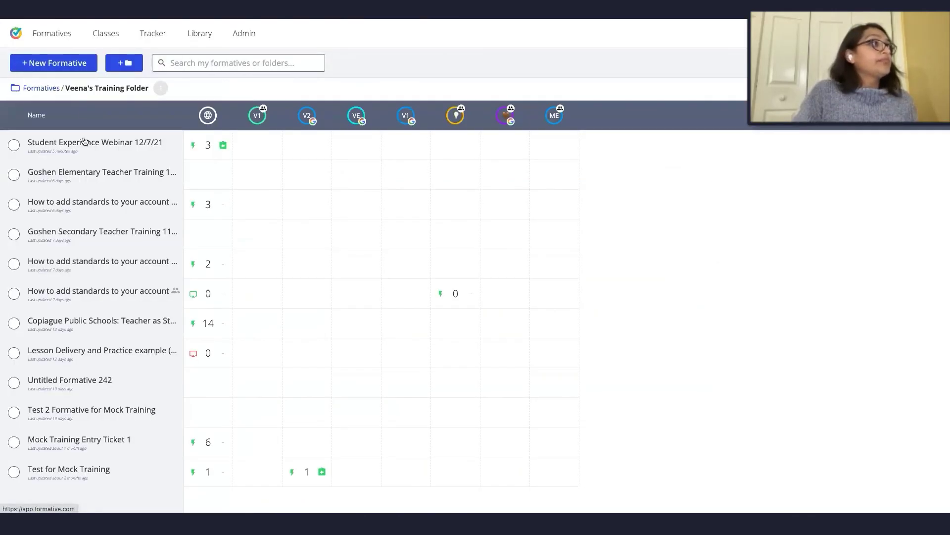
{"action": "left_click", "coordinate": [14, 145]}
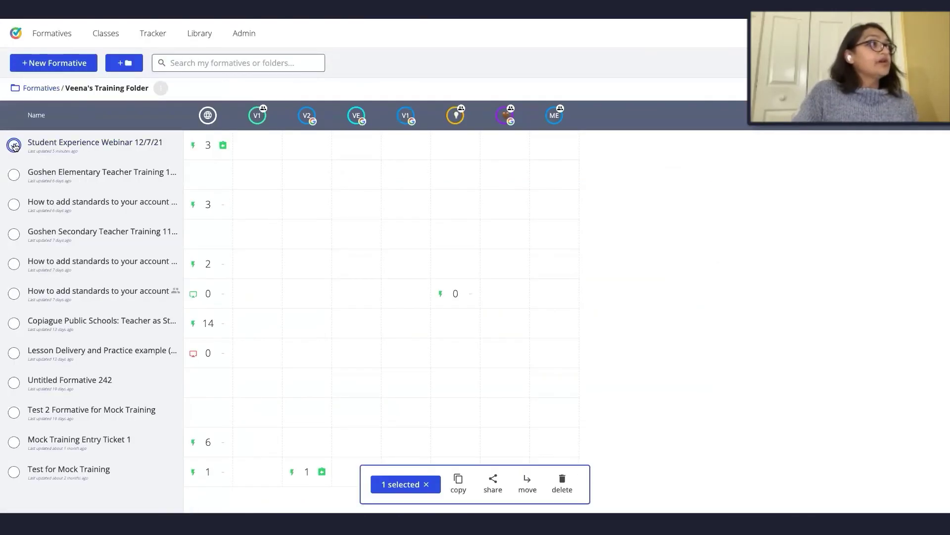
{"action": "left_click", "coordinate": [493, 481]}
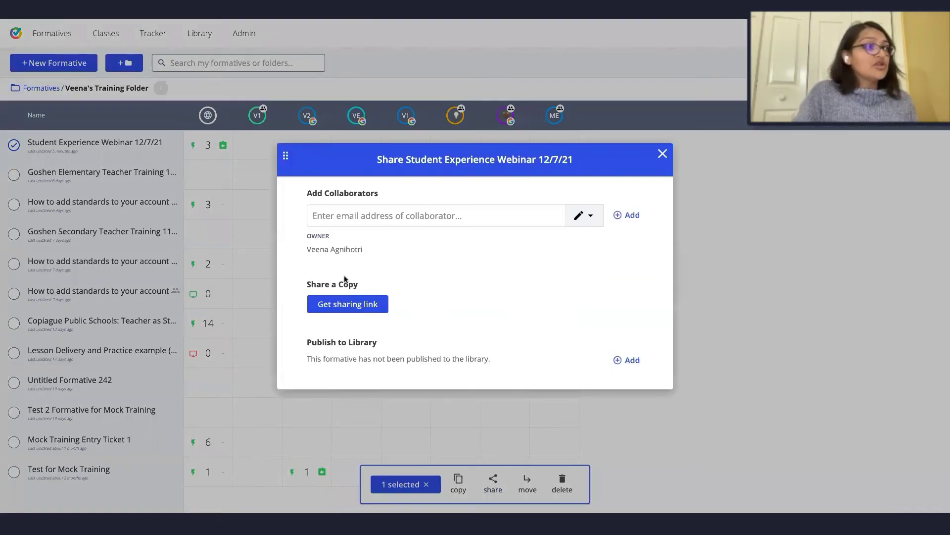
{"action": "left_click", "coordinate": [347, 304]}
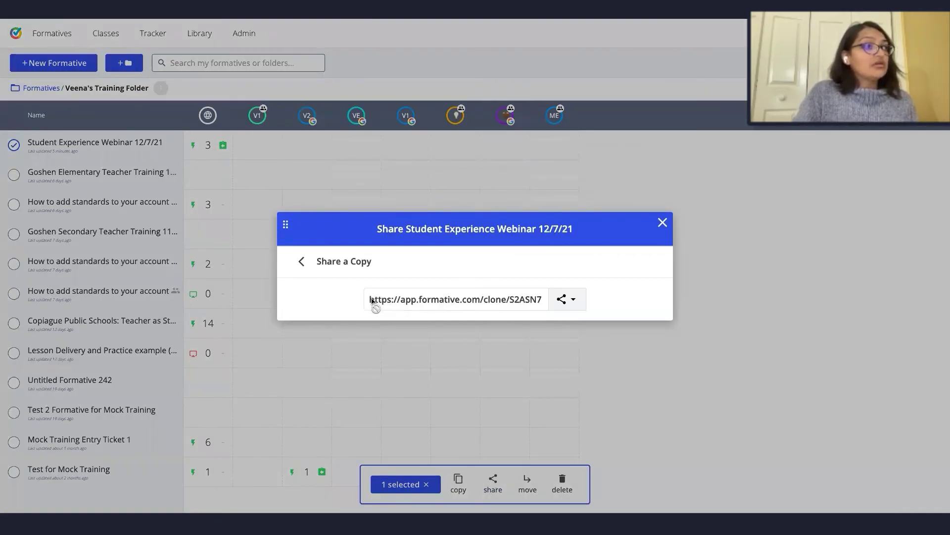
{"action": "left_click_drag", "start_coordinate": [369, 303], "coordinate": [545, 306]}
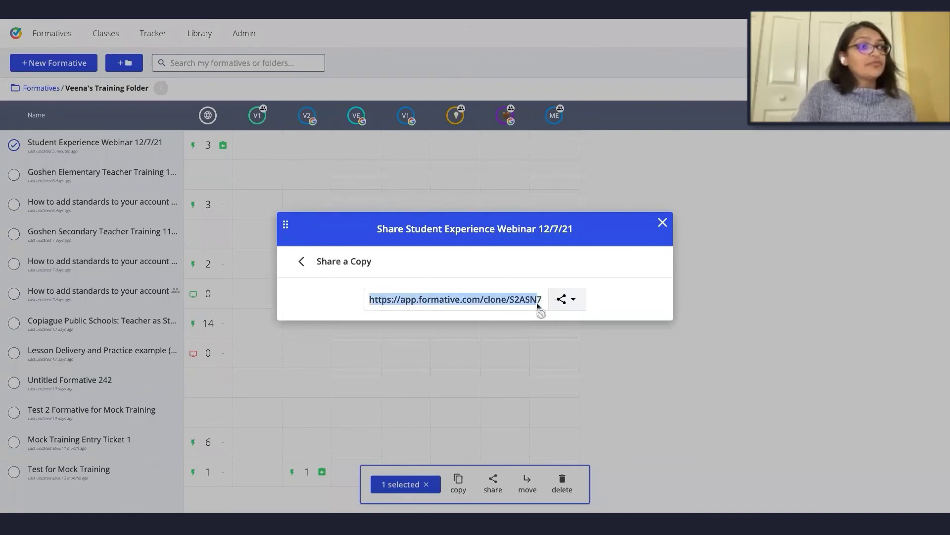